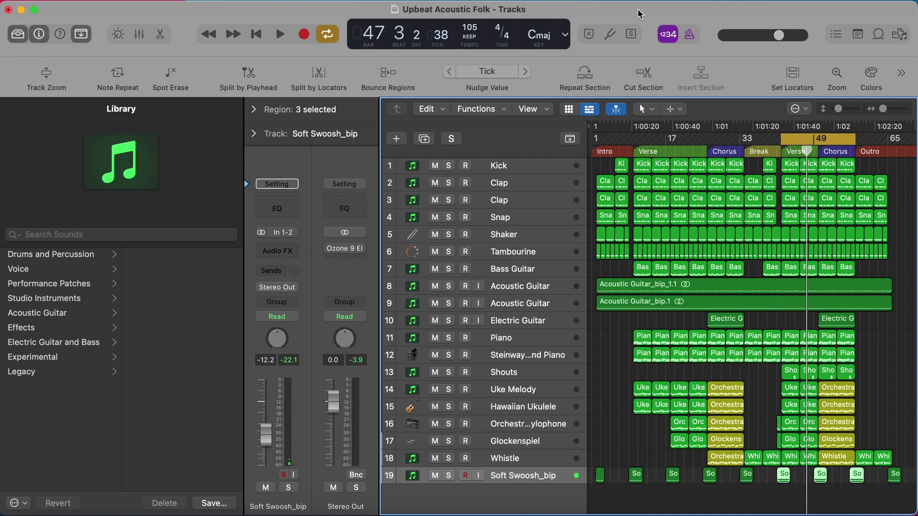
- Play the cycled Verse and Chorus section with all tracks sounding
key("space")
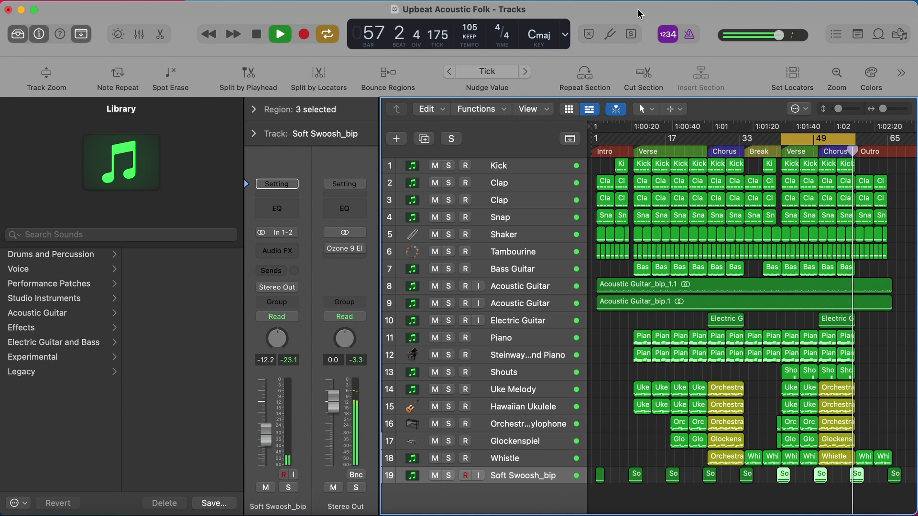
key("space")
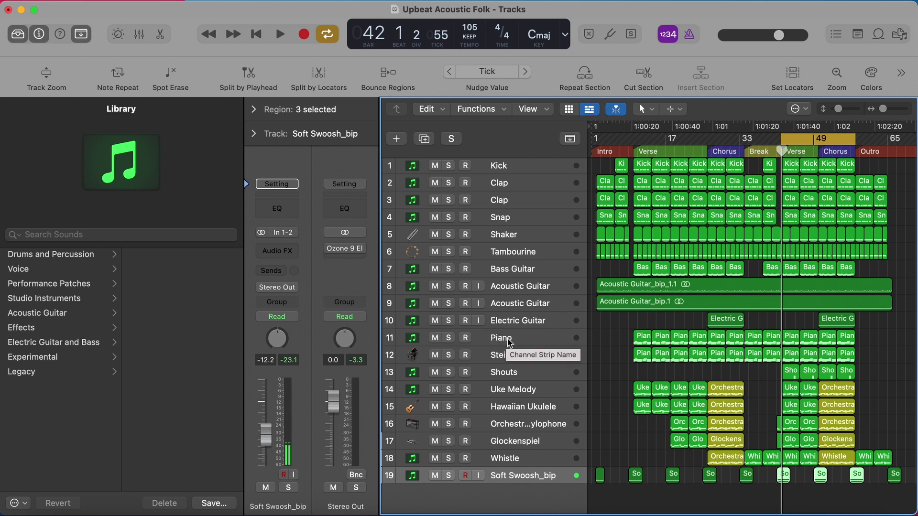
- Audition the Piano track on its own in the cycled section, then clear its solo
left_click(448, 338)
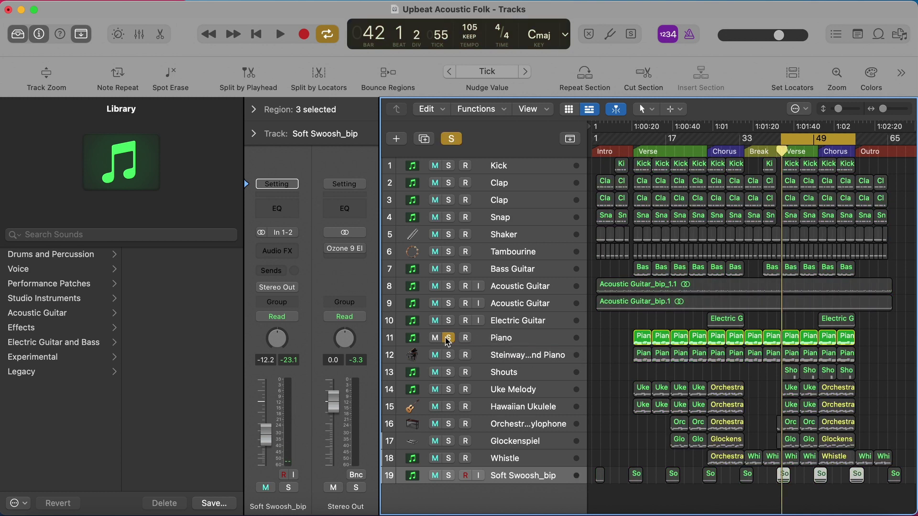
key("space")
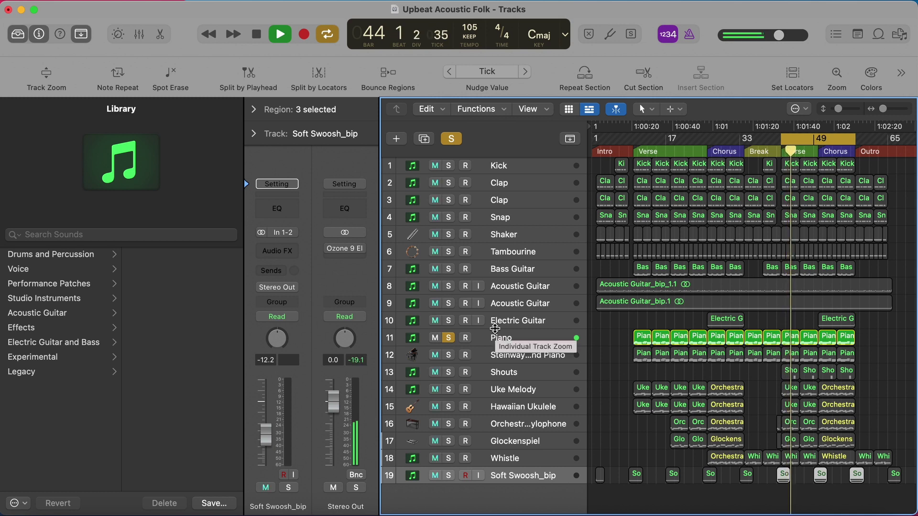
left_click(512, 338)
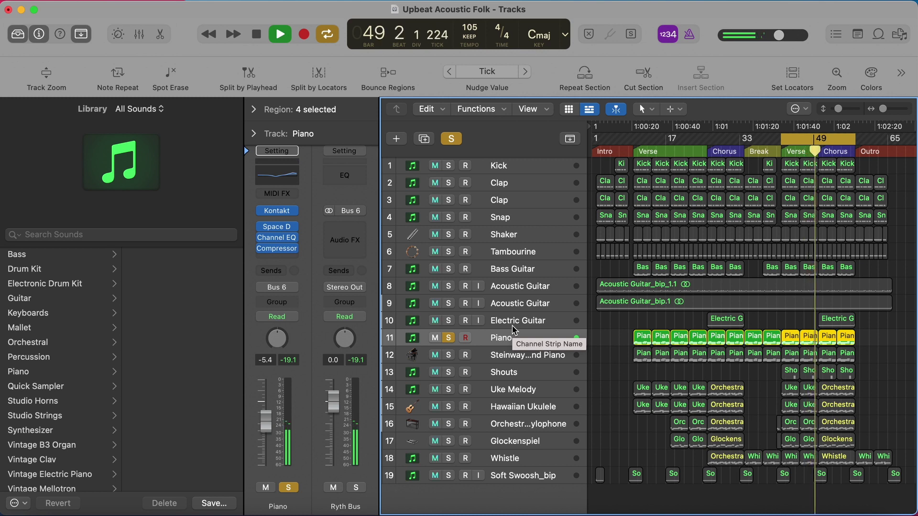
key("space")
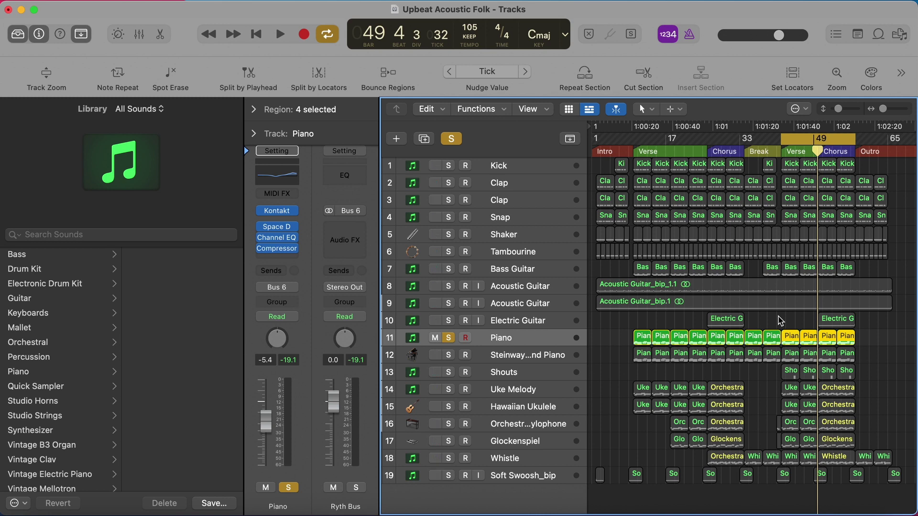
key("ctrl+s")
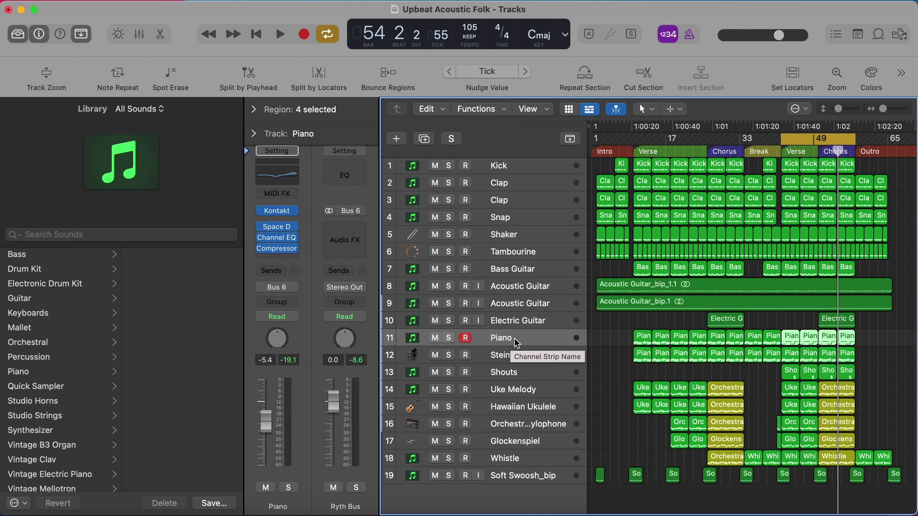
- Solo the Piano track during playback and inspect its Kontakt instrument
left_click(449, 338)
key("space")
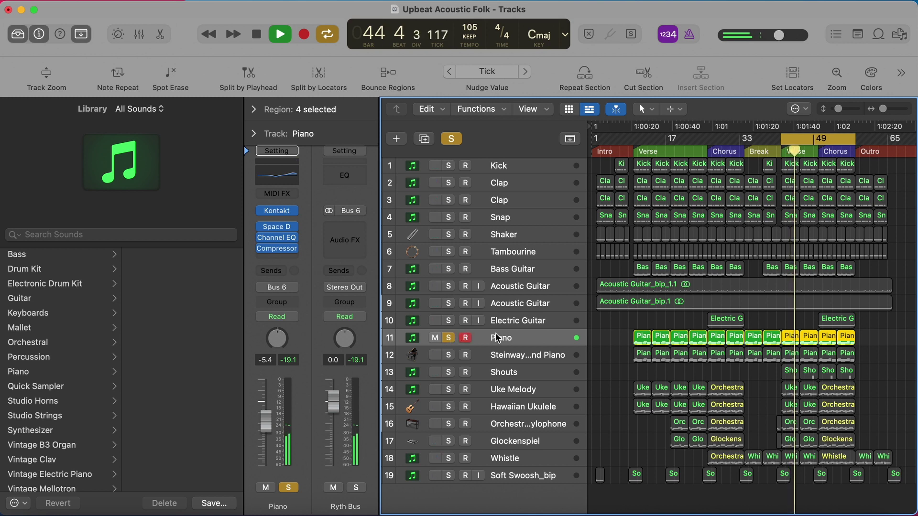
left_click(278, 213)
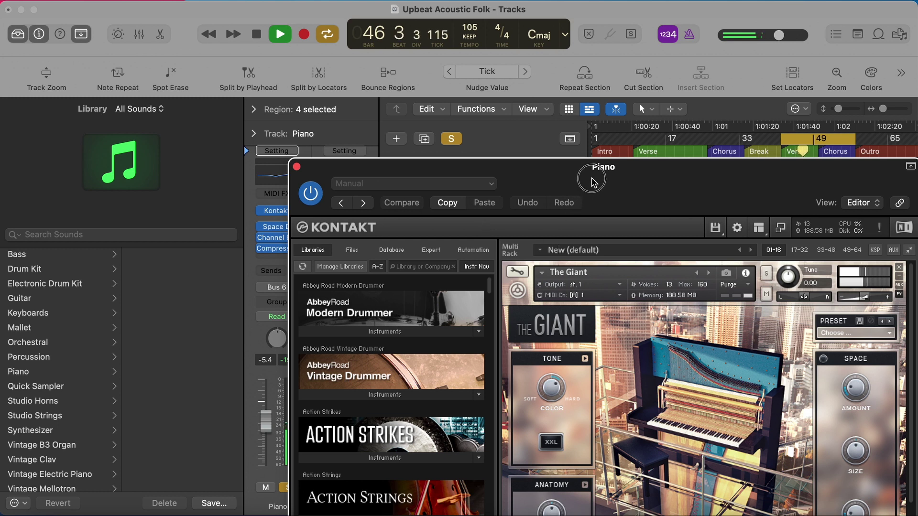
left_click_drag(593, 182, 519, 44)
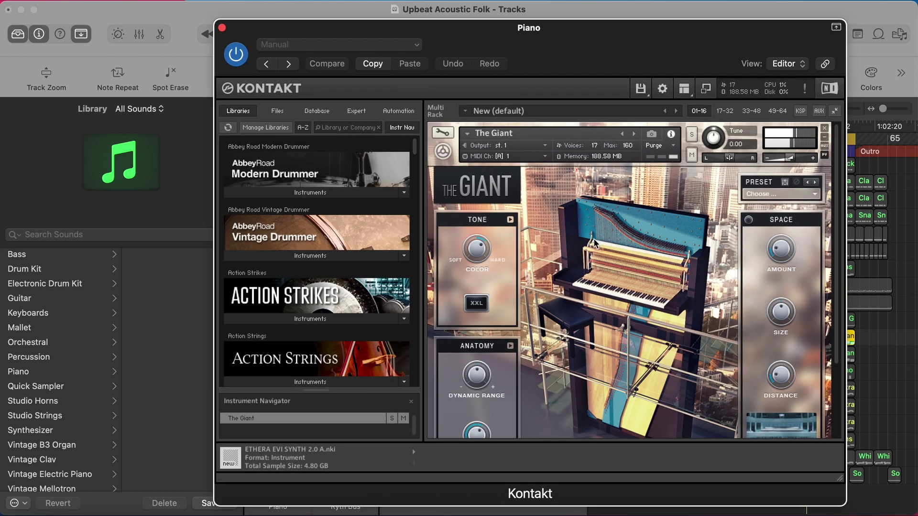
left_click(222, 28)
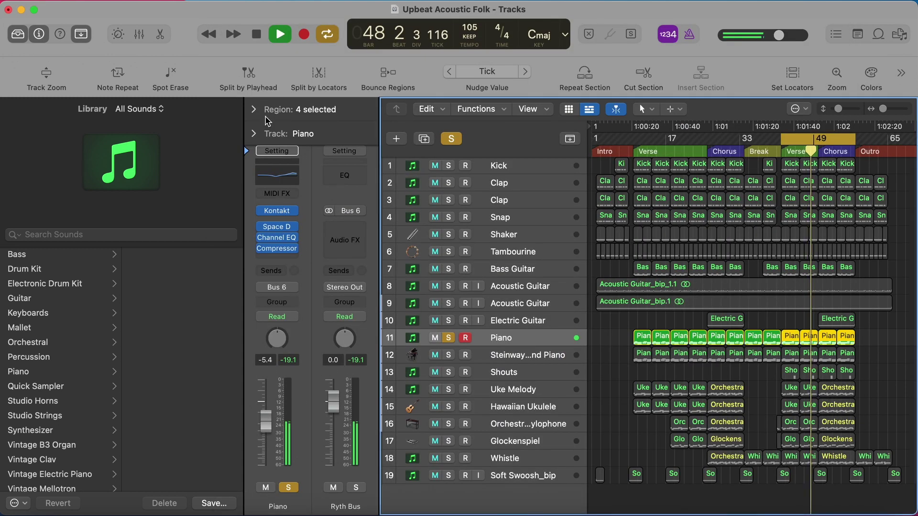
- Add the Steinway Grand Piano track to the soloed playback and inspect its Sampler instrument
left_click(449, 355)
left_click(502, 357)
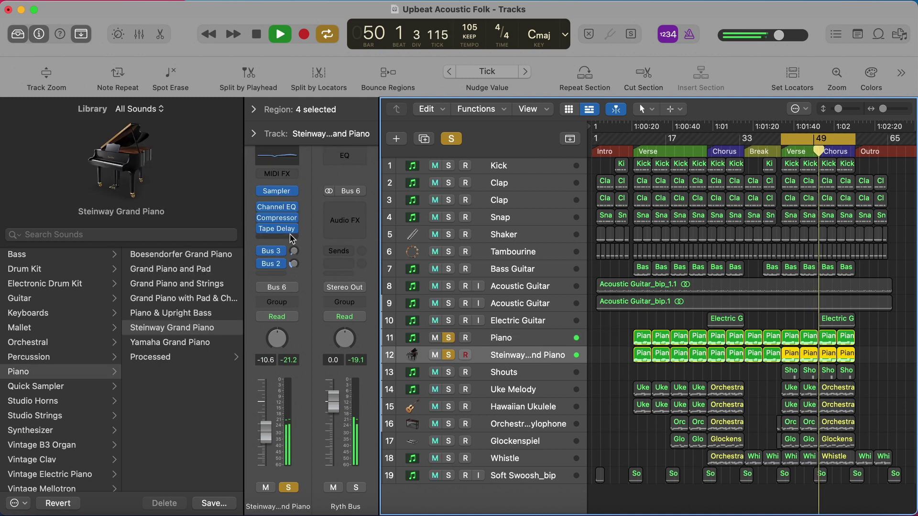
left_click(277, 192)
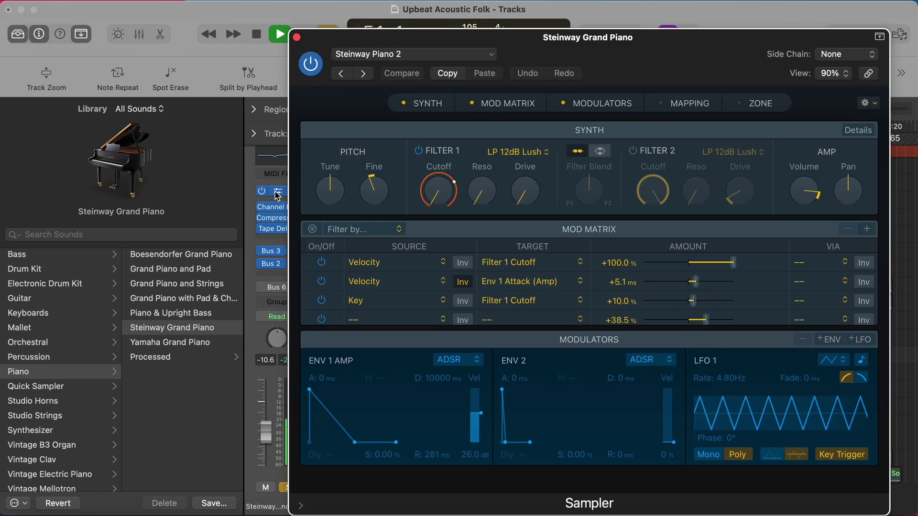
left_click(297, 38)
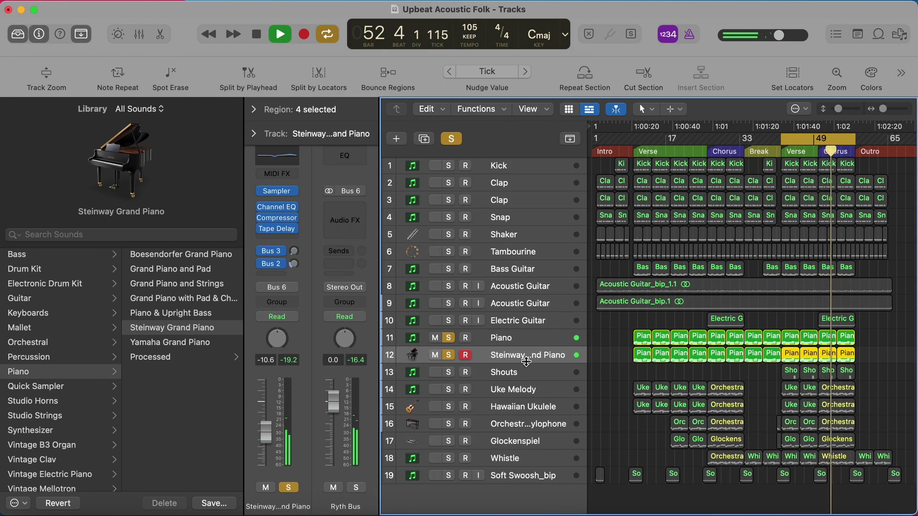
- Add both Acoustic Guitar tracks and the Electric Guitar to the soloed playback, viewing each track's channel strip
left_click(449, 287)
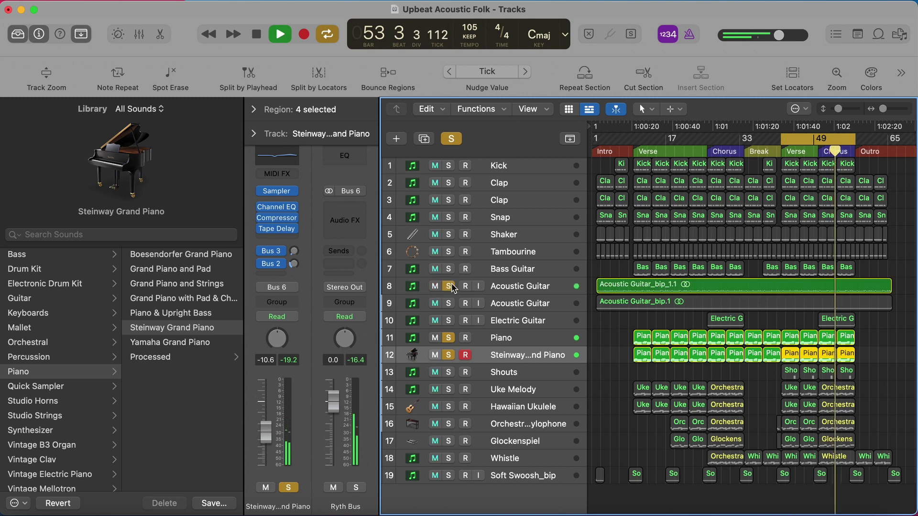
left_click(521, 288)
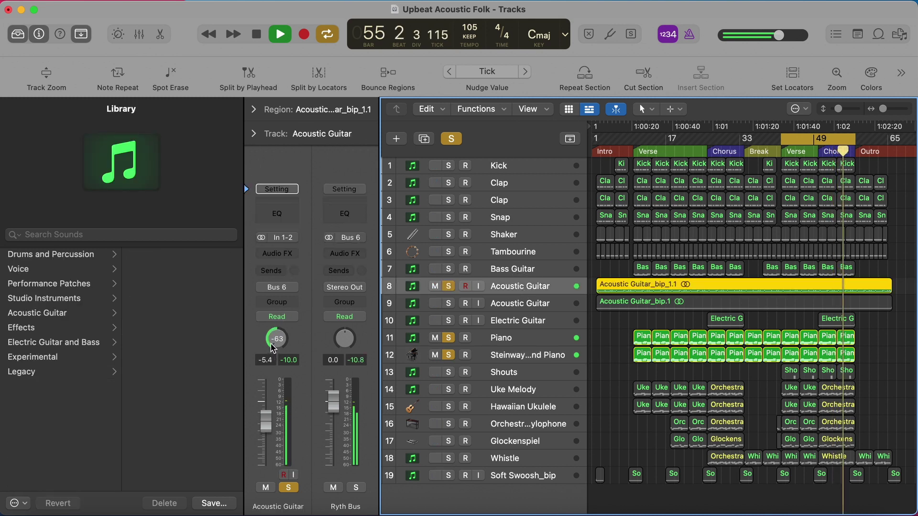
left_click(448, 303)
left_click(471, 303)
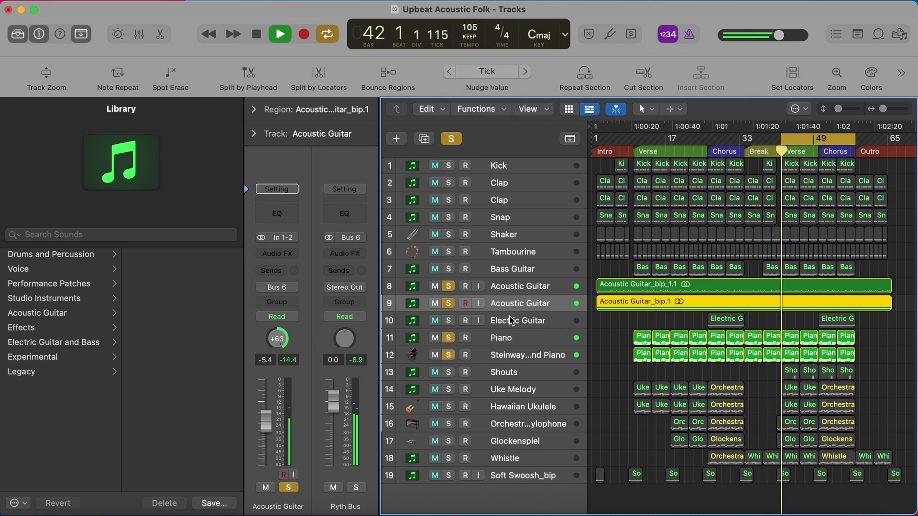
left_click(449, 322)
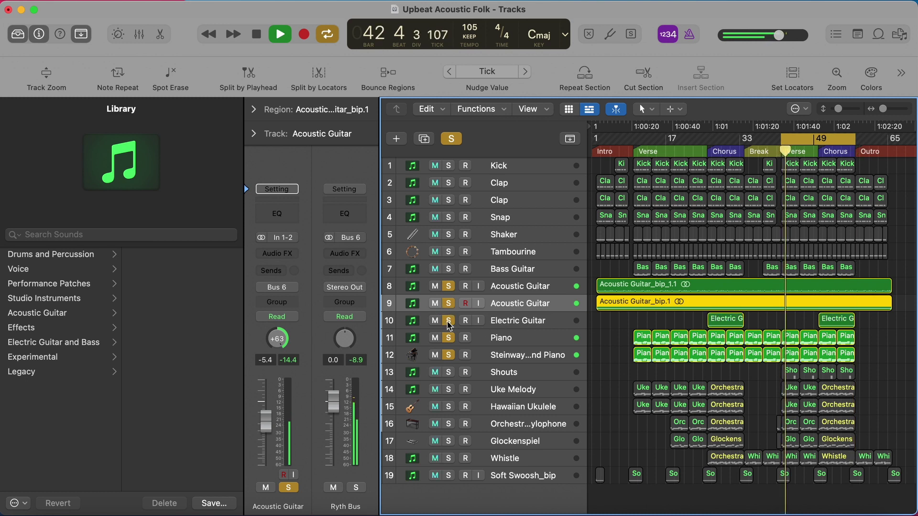
left_click(498, 323)
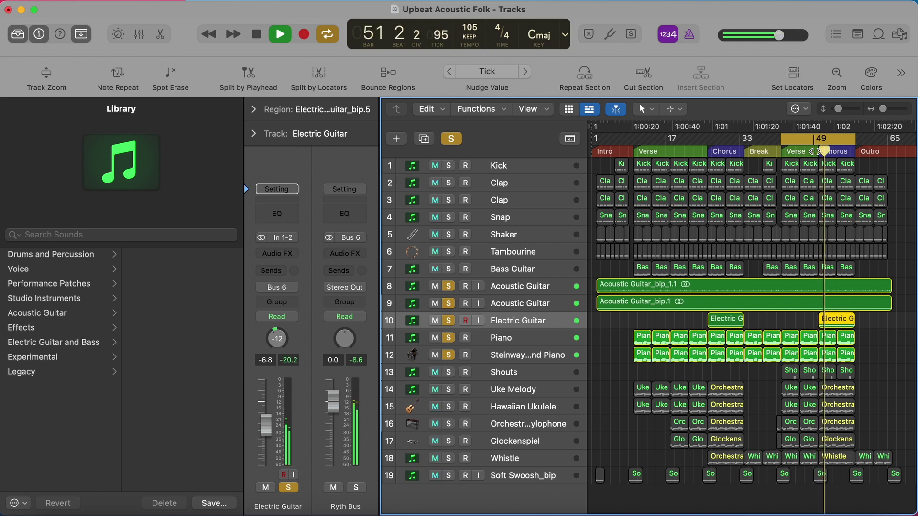
- Stop playback and clear the solos on the guitar and piano tracks
left_click(450, 297)
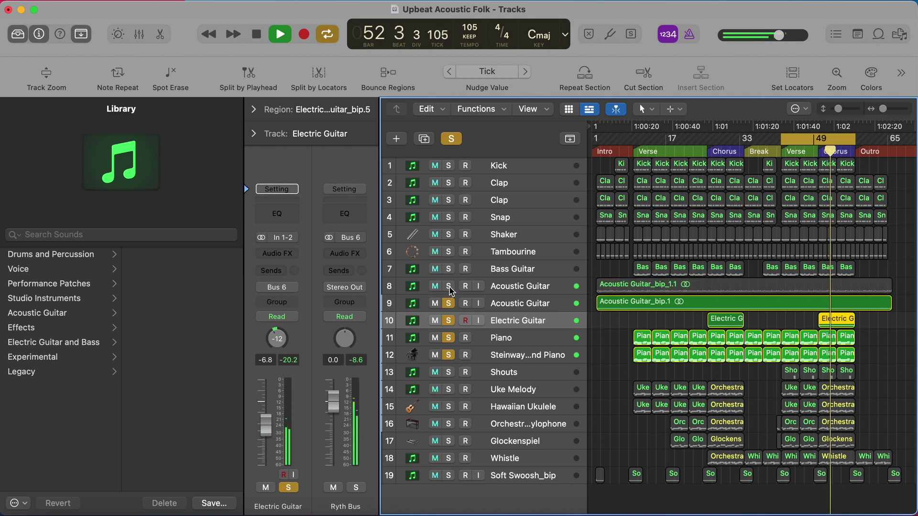
left_click(448, 338)
left_click(448, 355)
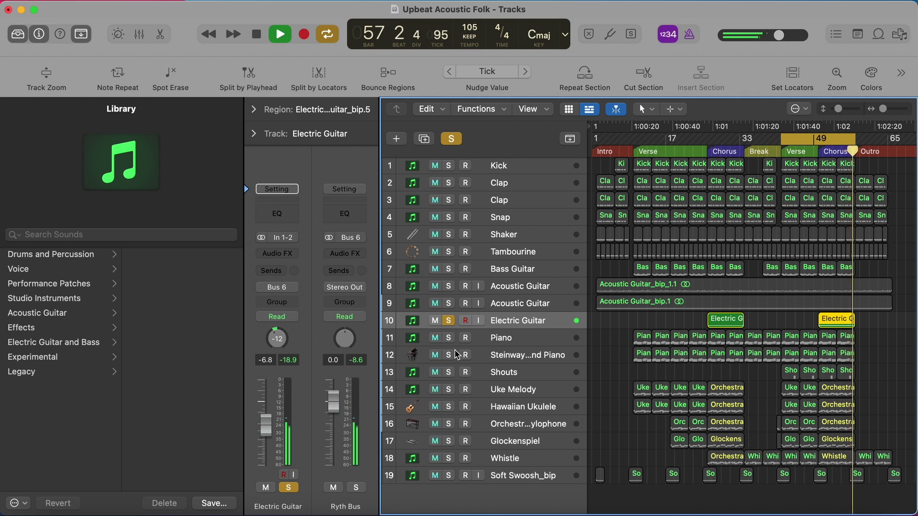
key("space")
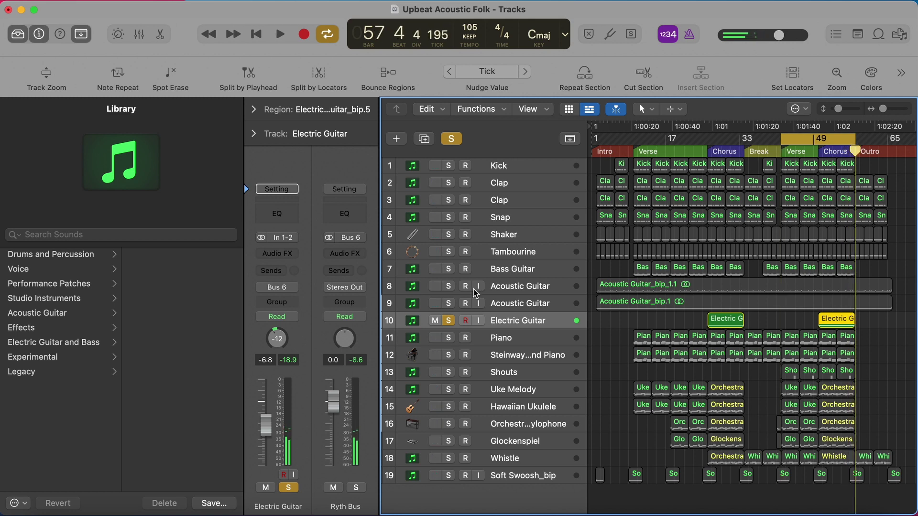
left_click(448, 320)
left_click(526, 287)
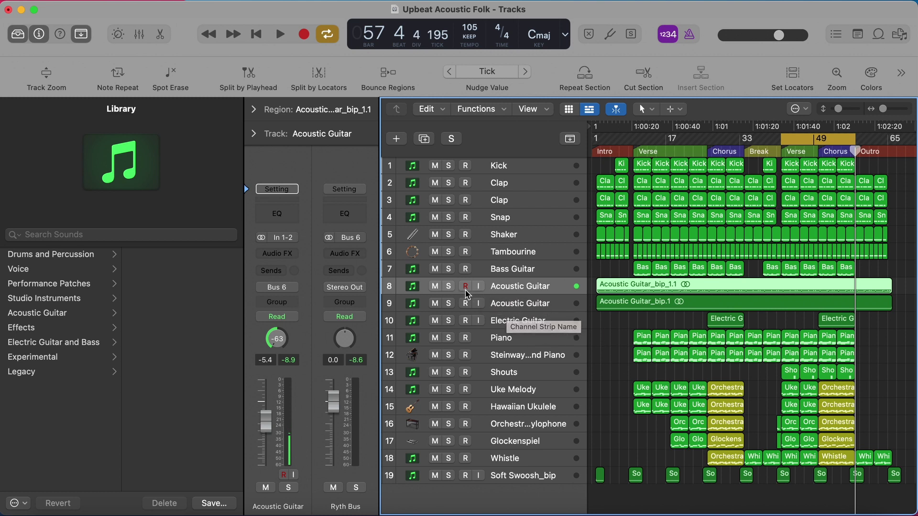
left_click(448, 287)
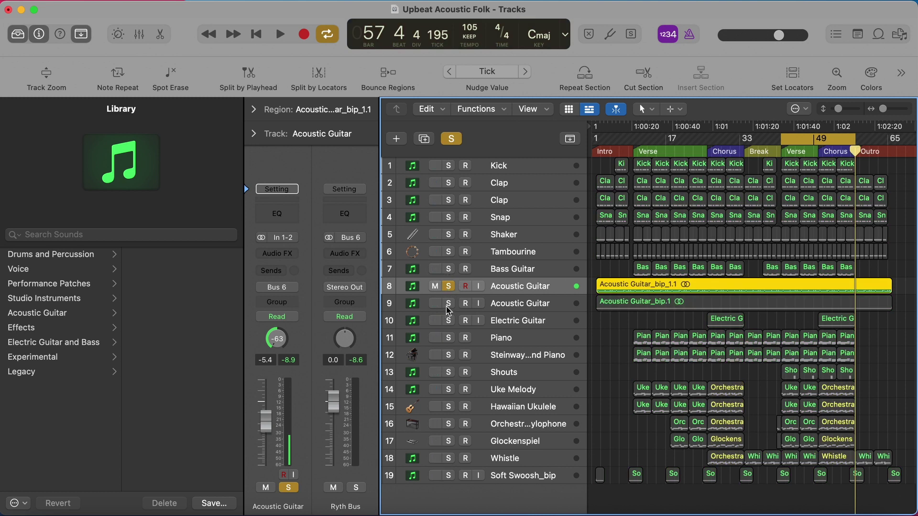
left_click(449, 287)
- Solo the Bass Guitar track and play it while inspecting its Kontakt instrument
left_click(448, 269)
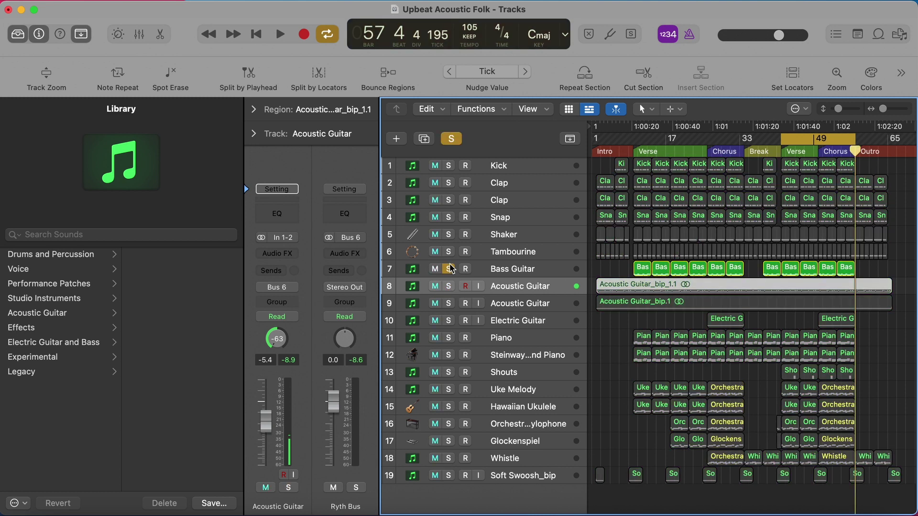
left_click(508, 270)
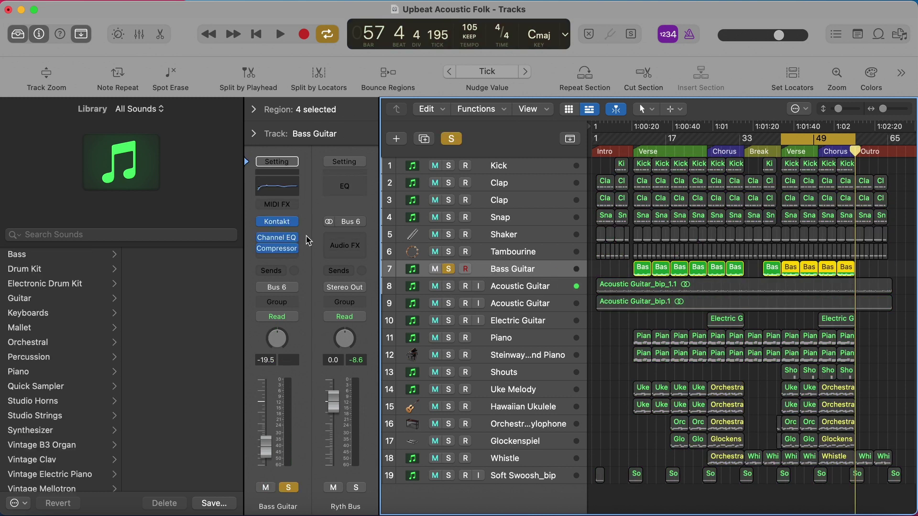
key("space")
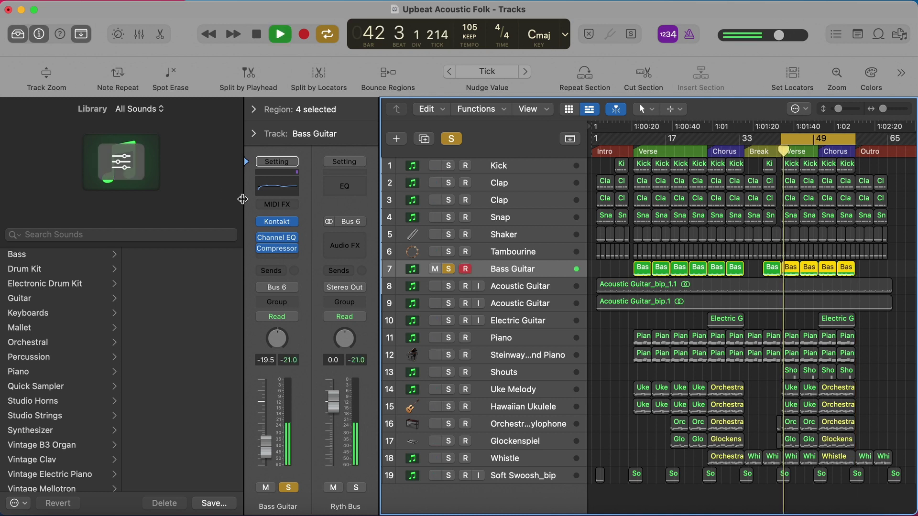
left_click(273, 224)
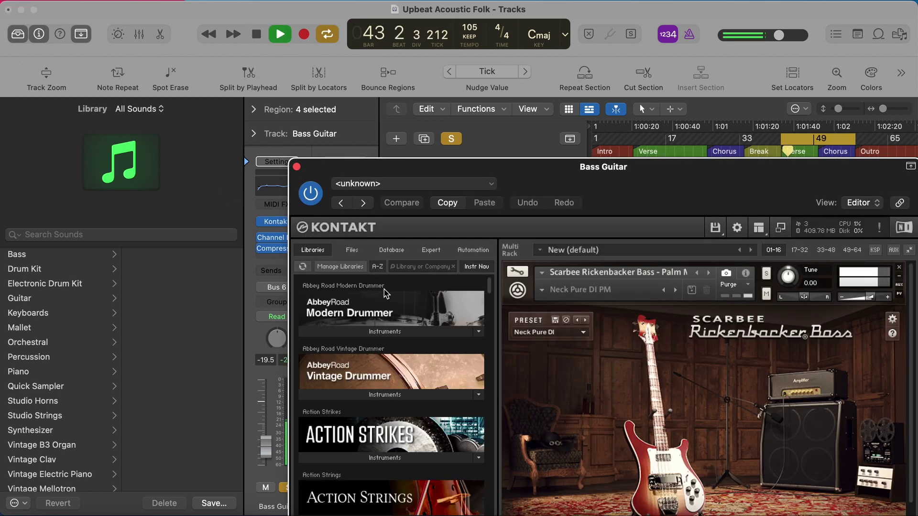
double_click(554, 166)
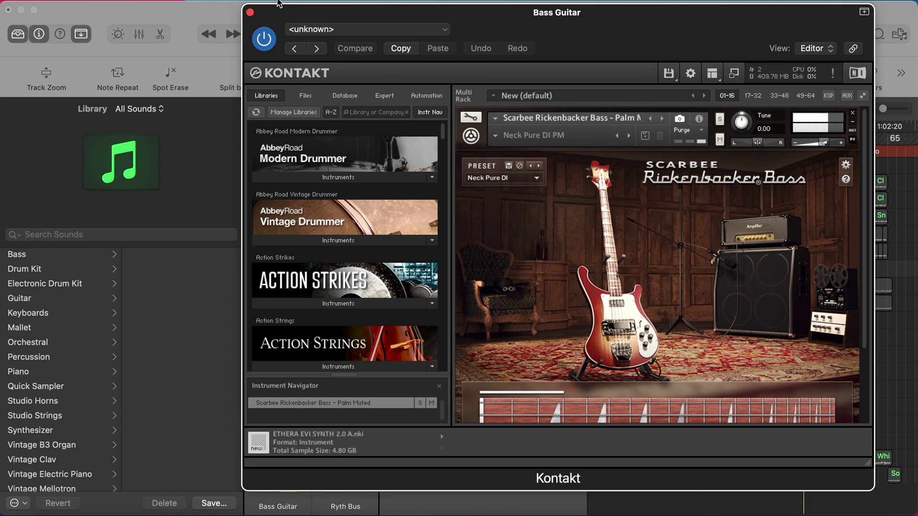
left_click(249, 12)
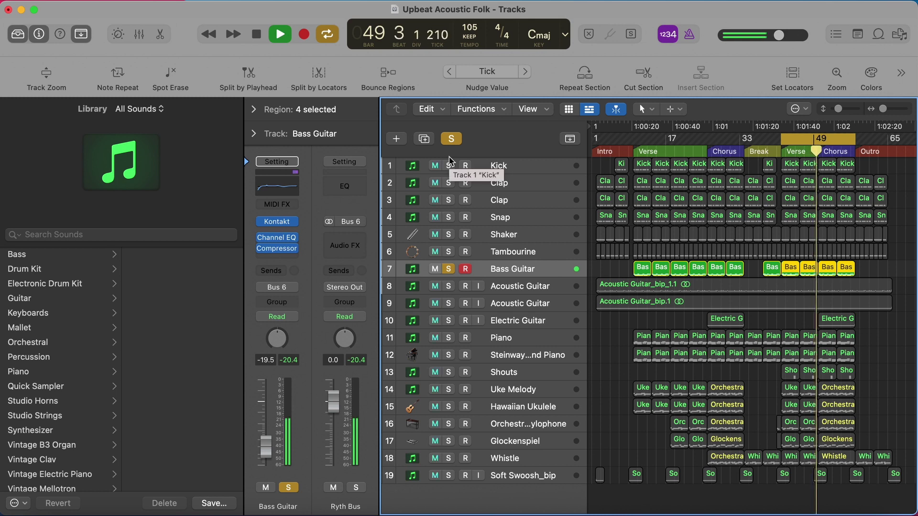
key("space")
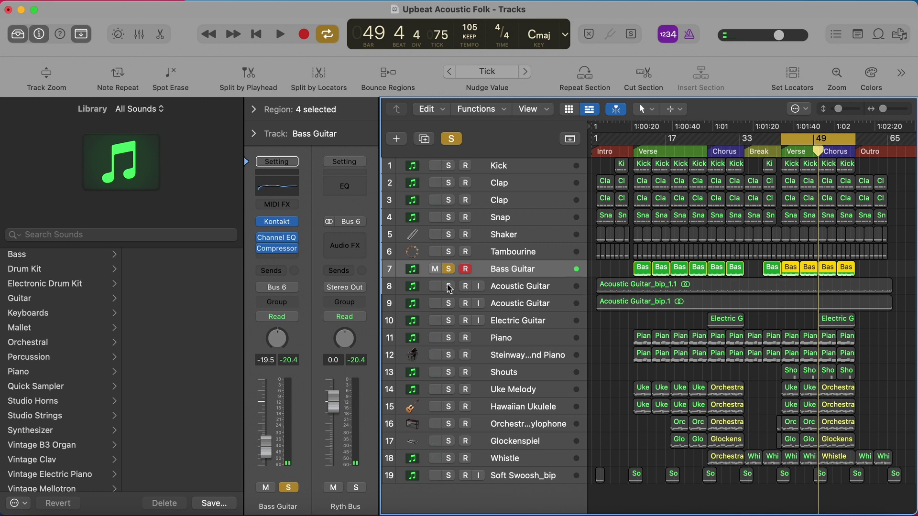
- Solo both Acoustic Guitars, the Electric Guitar, Piano and Steinway Grand Piano alongside the bass, and play them together
left_click(448, 287)
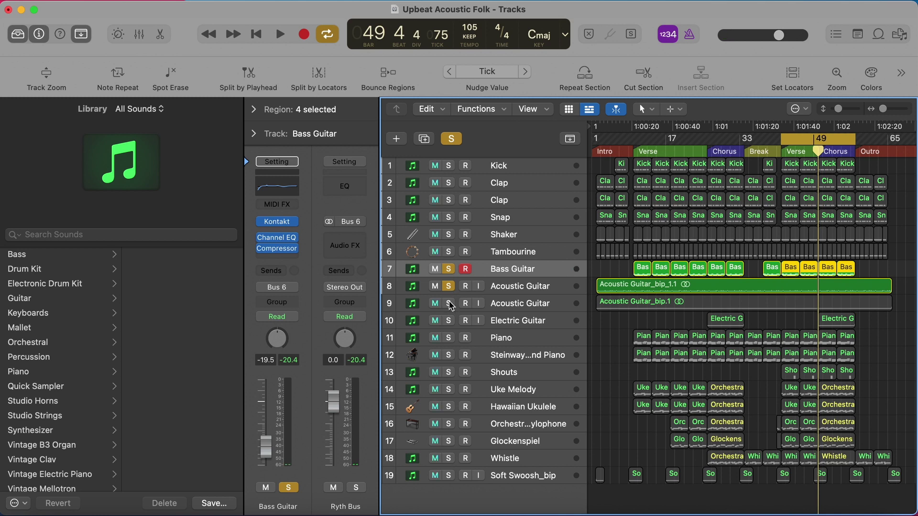
left_click(449, 304)
left_click(449, 320)
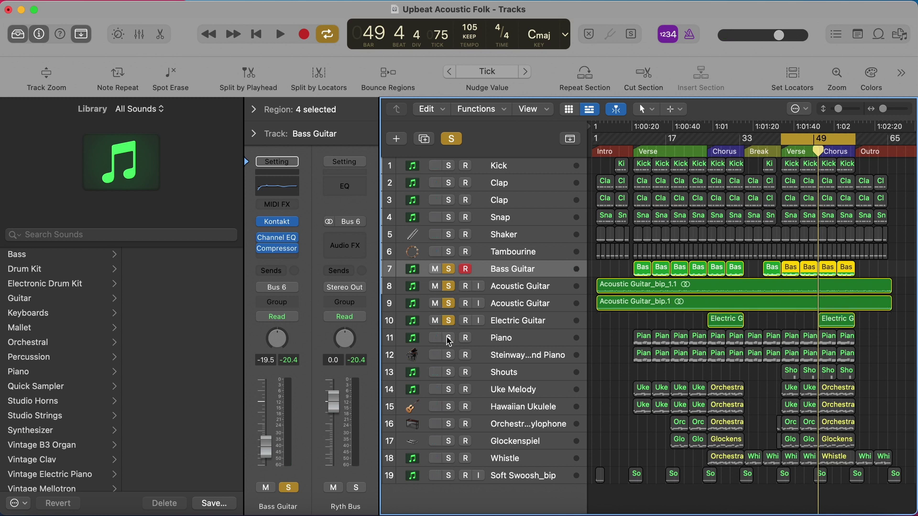
left_click(448, 338)
left_click(449, 356)
key("space")
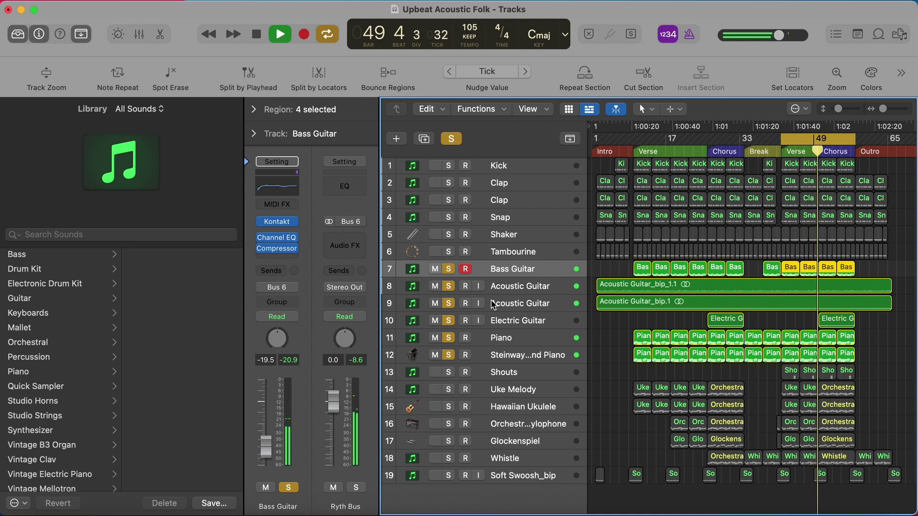
key("space")
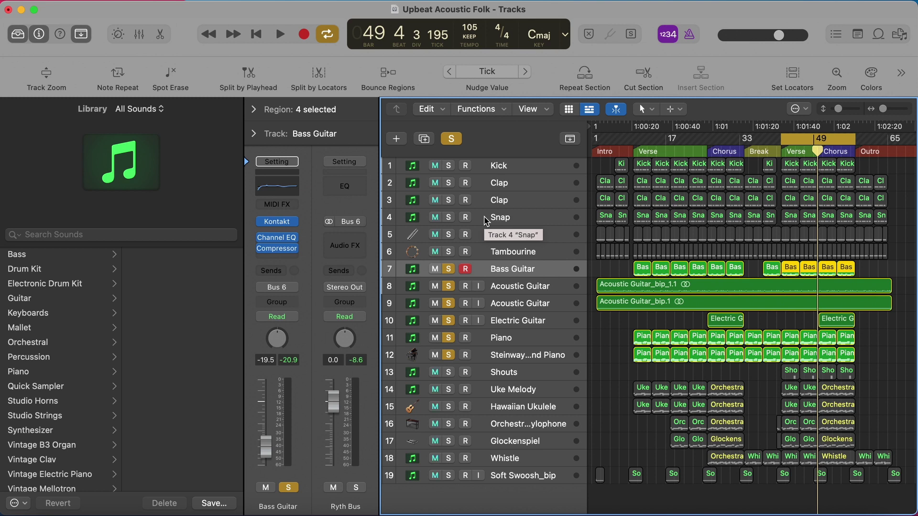
- Solo only the Kick track, start playback and inspect the AR Modern White Kit Full drums in its Kontakt instrument
left_click(448, 165, "alt")
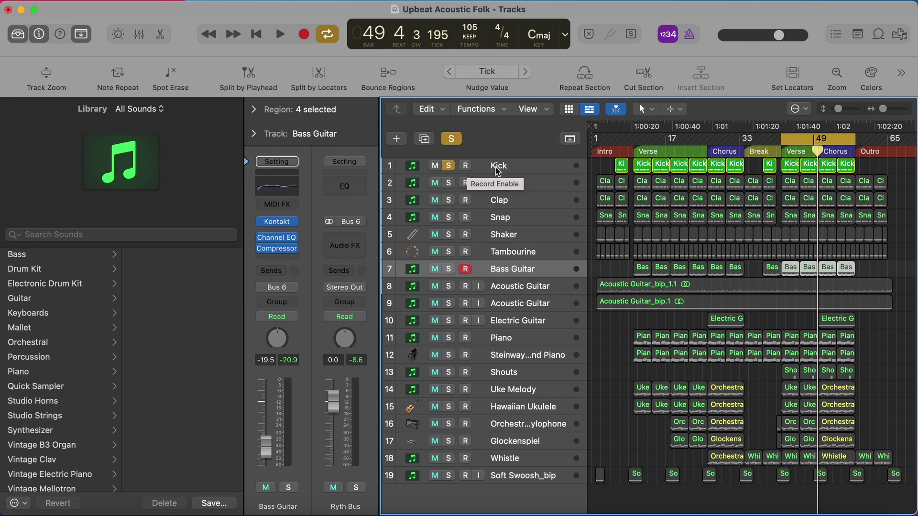
left_click(508, 172)
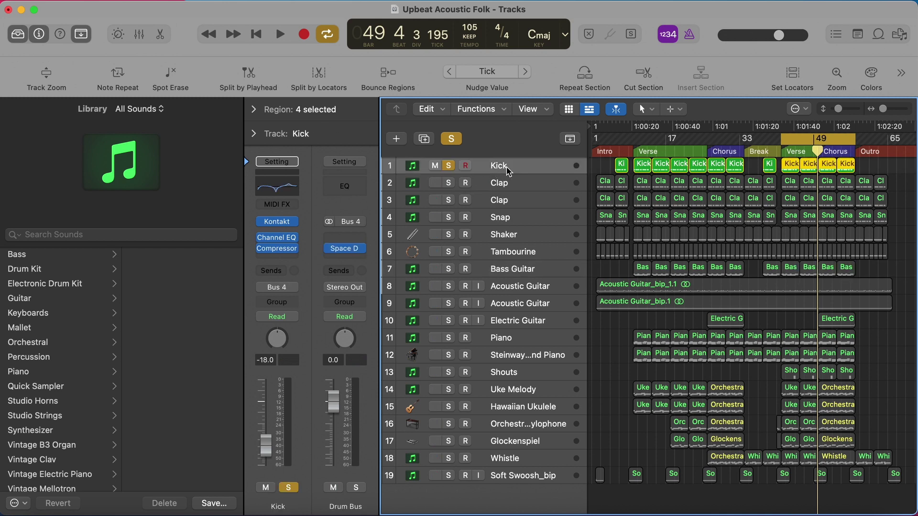
key("space")
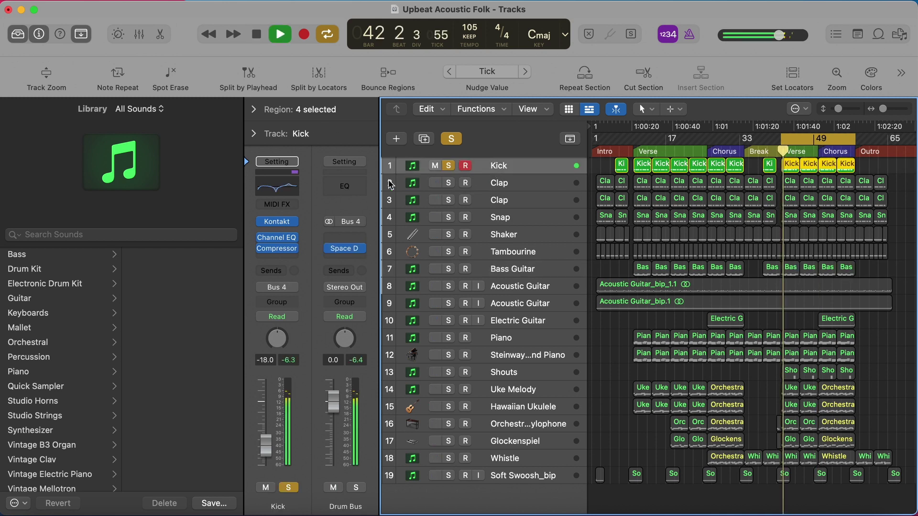
left_click(277, 222)
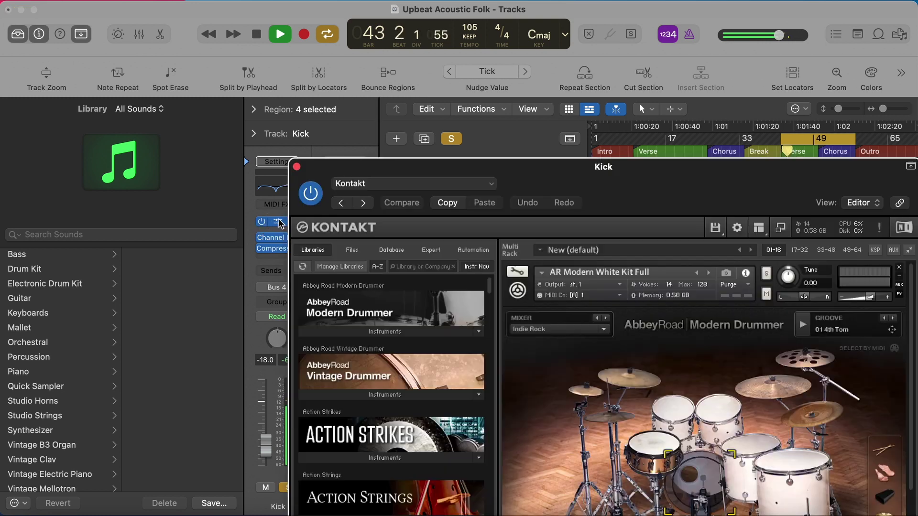
left_click_drag(513, 167, 462, 10)
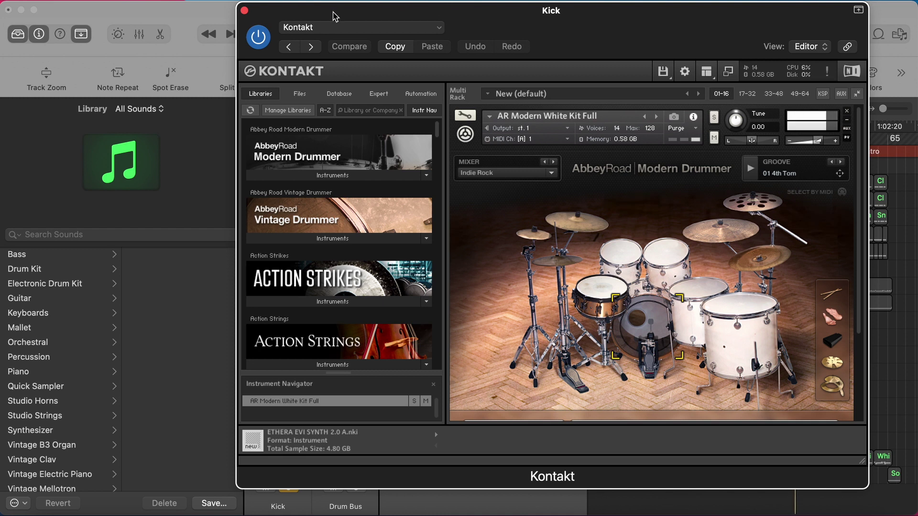
left_click(244, 10)
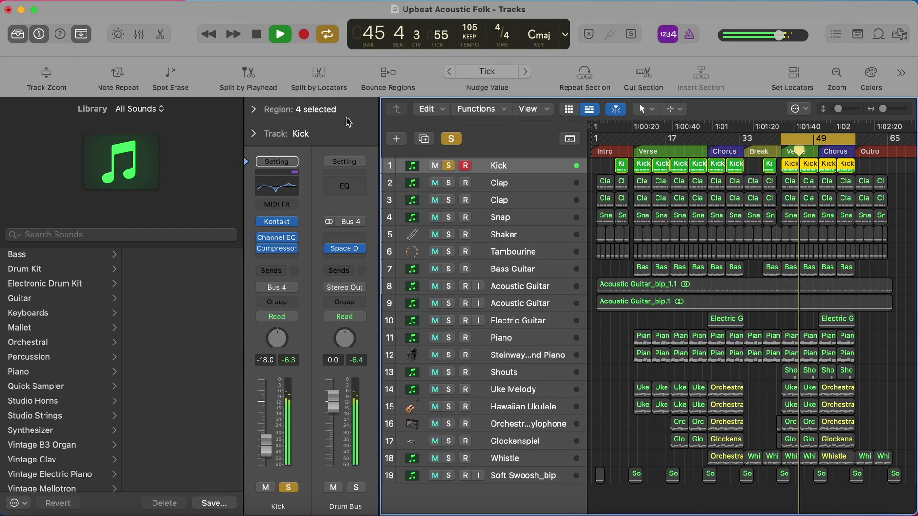
- Add both Clap tracks to the soloed playback one after the other, inspecting each one's Kontakt instrument
left_click(450, 183)
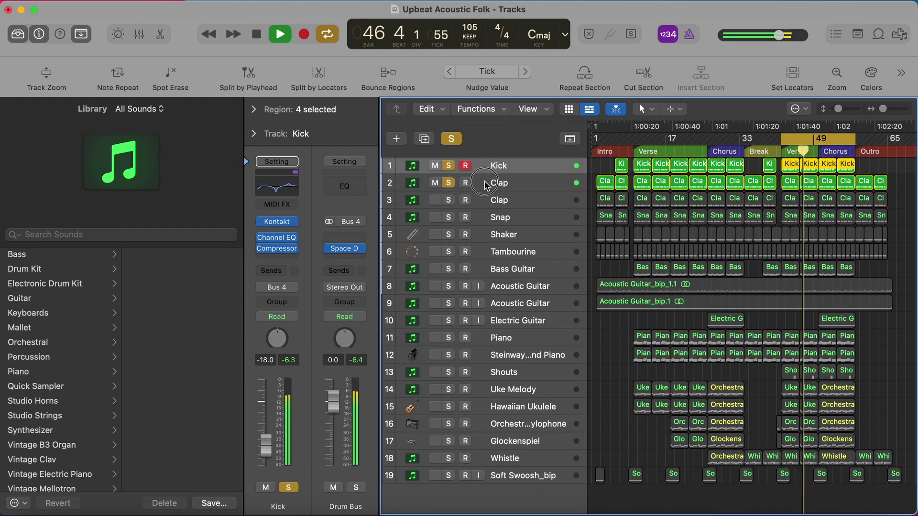
left_click(421, 183)
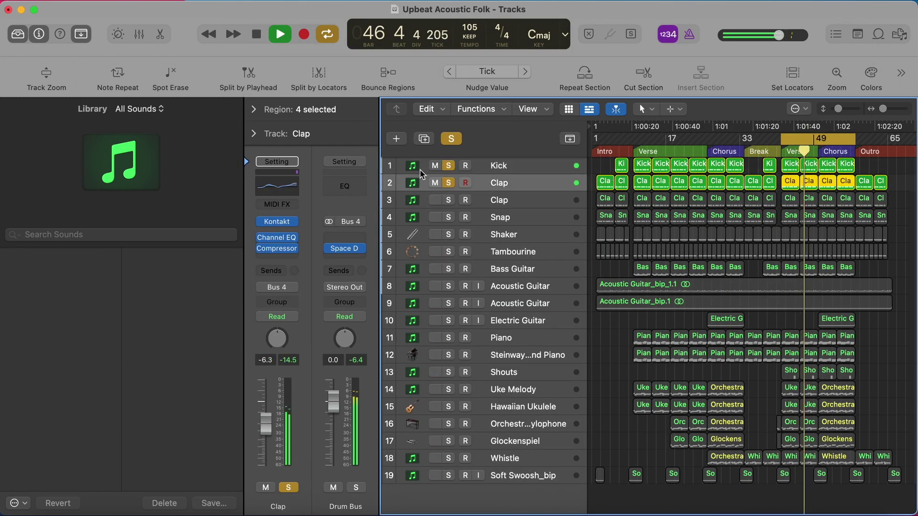
left_click(277, 223)
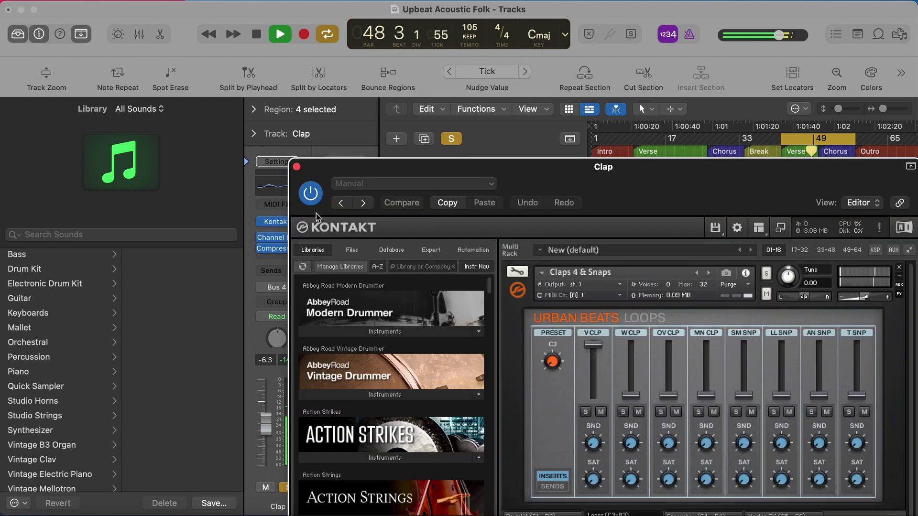
left_click(296, 167)
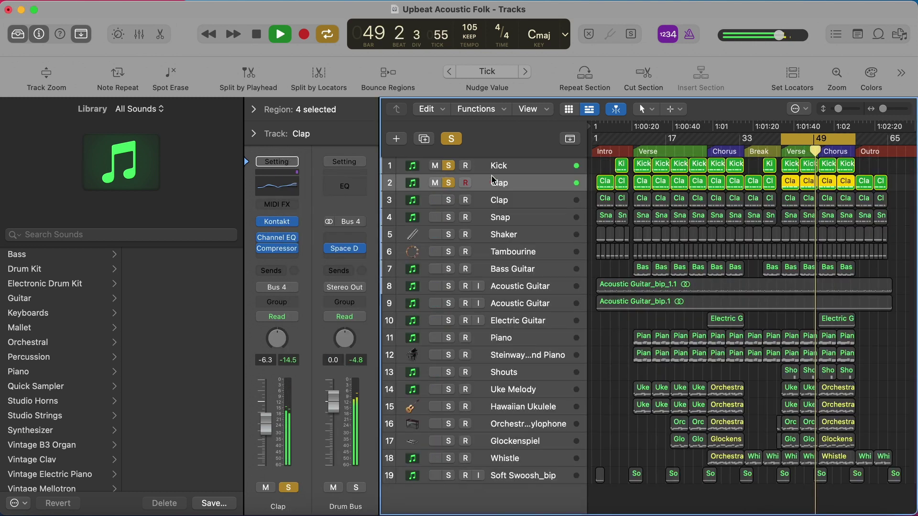
left_click(498, 200)
left_click(448, 200)
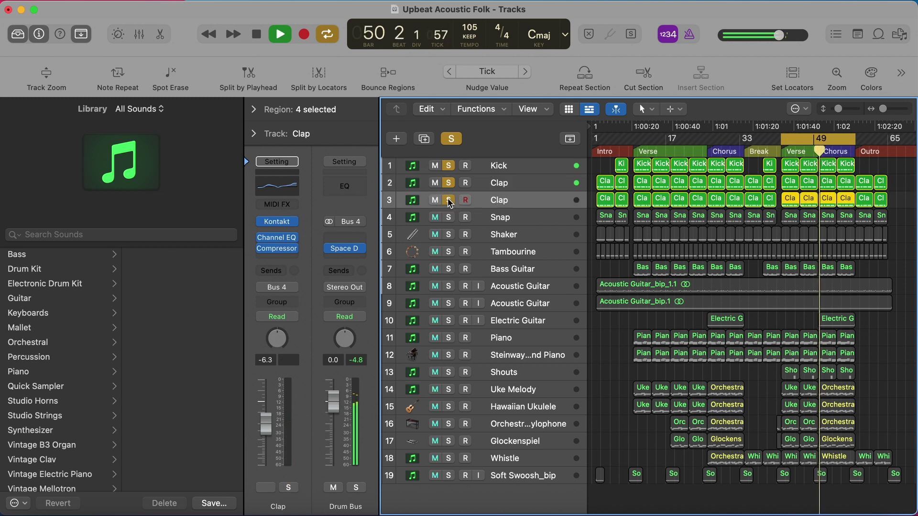
left_click(280, 223)
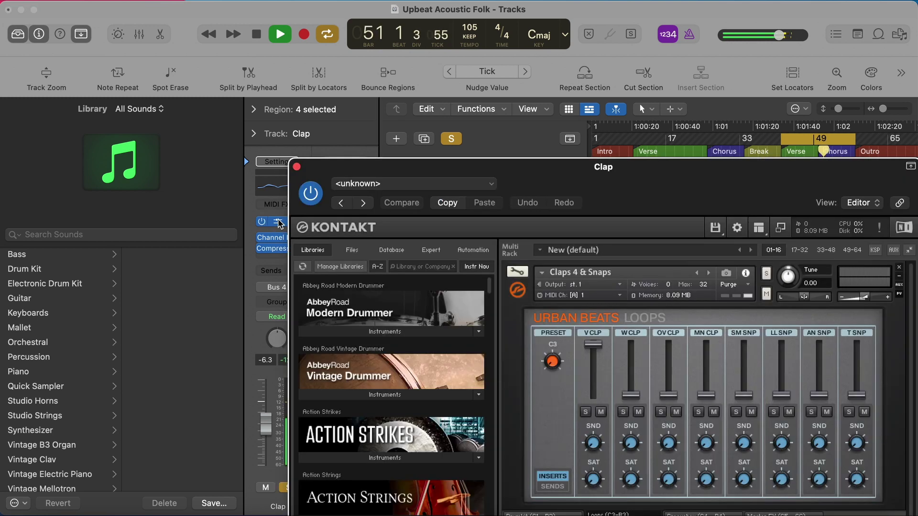
left_click(296, 166)
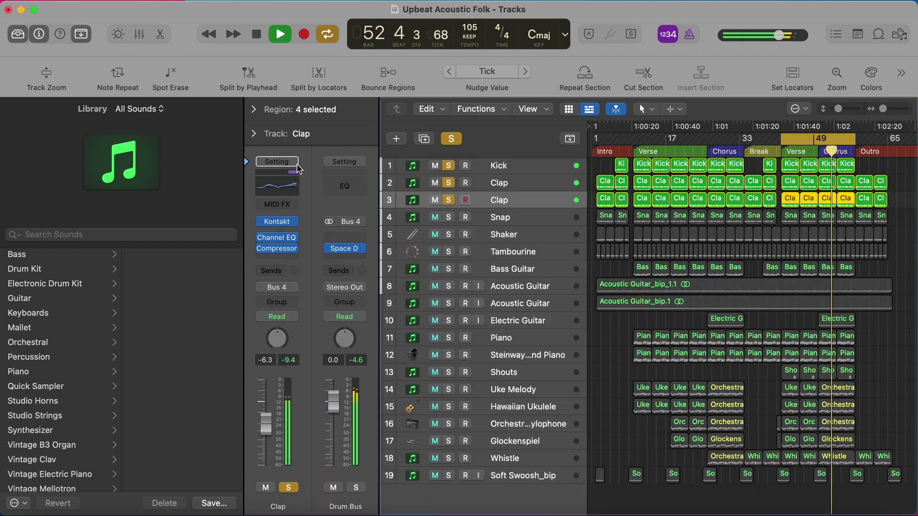
- Add the Snap track to the soloed percussion and inspect its Kontakt instrument
left_click(499, 222)
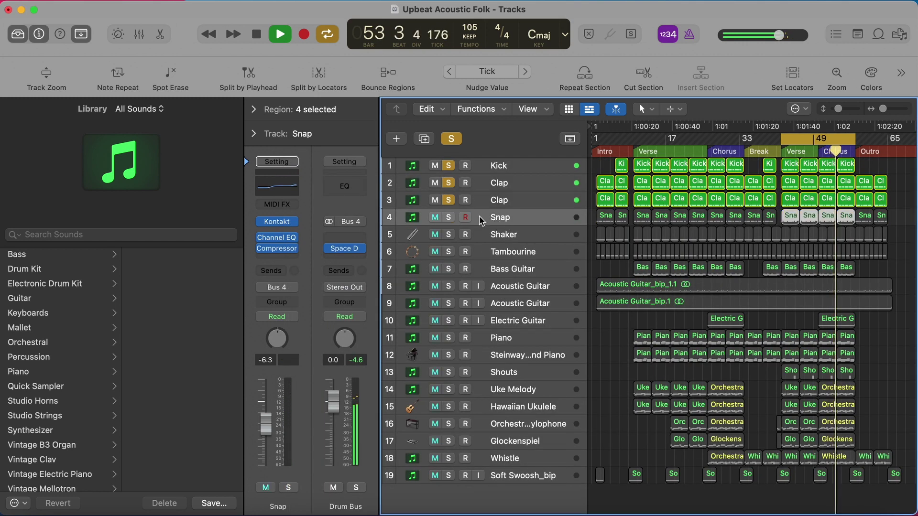
left_click(448, 217)
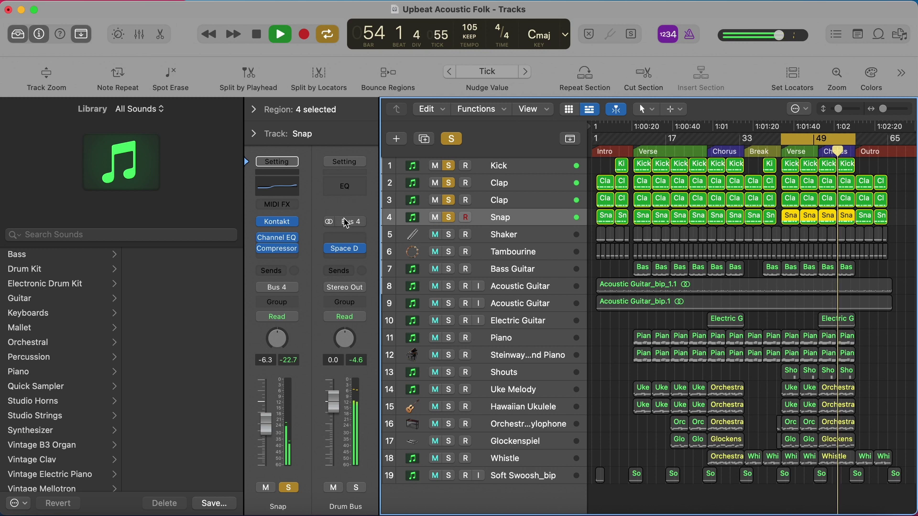
left_click(278, 222)
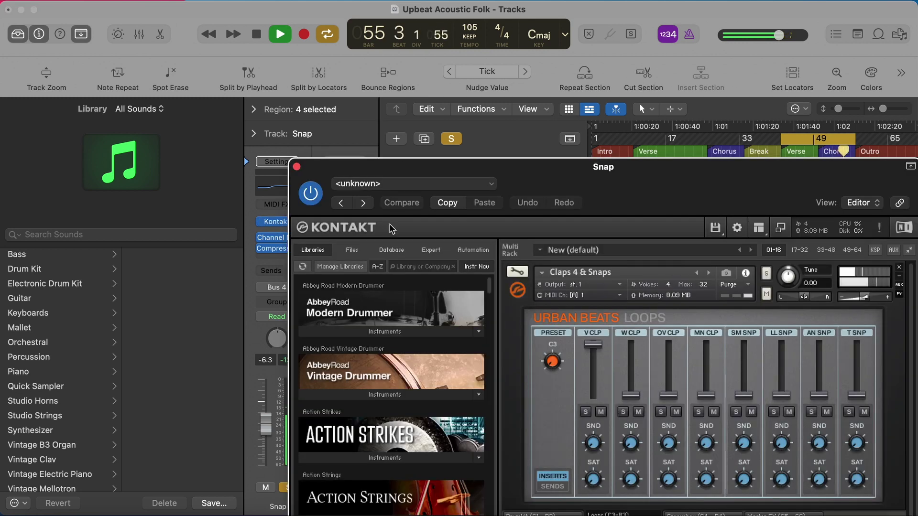
left_click(296, 166)
- Add the Shaker and Tambourine tracks to the soloed percussion, inspecting the Shaker's Drum Kits instrument
left_click(466, 237)
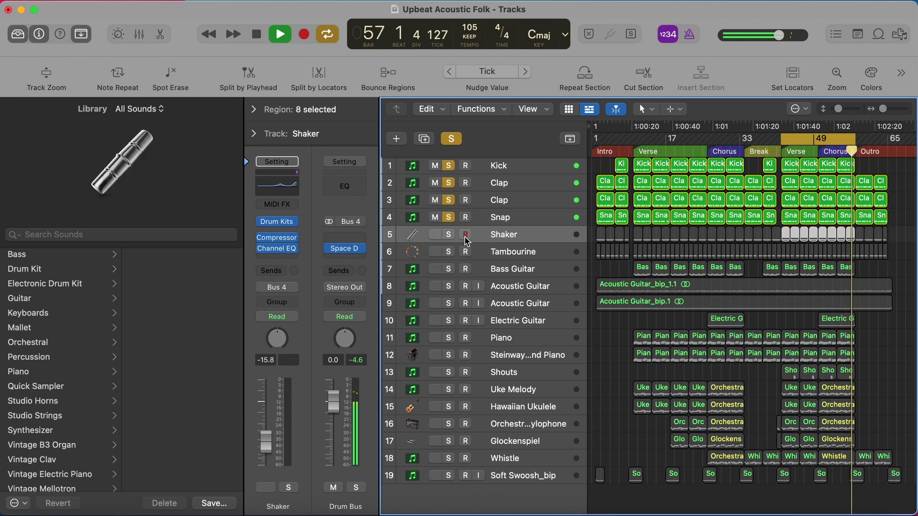
left_click(448, 235)
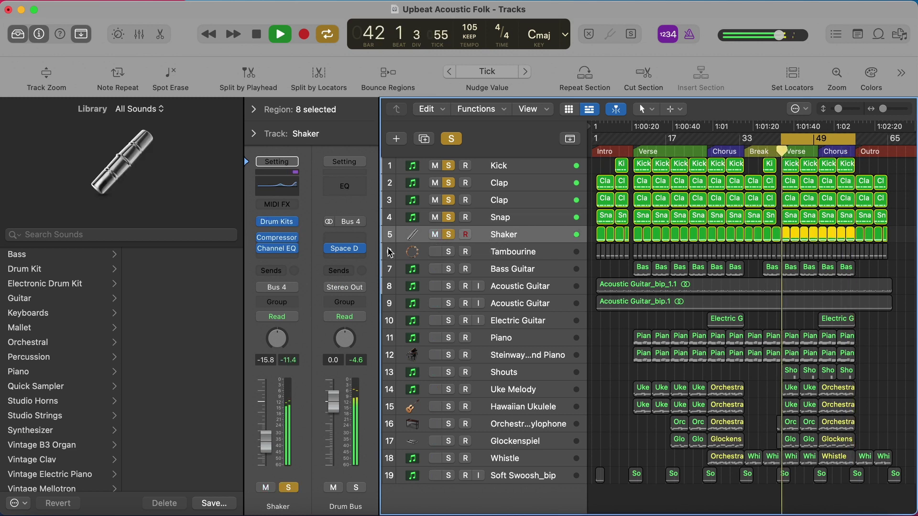
left_click(276, 223)
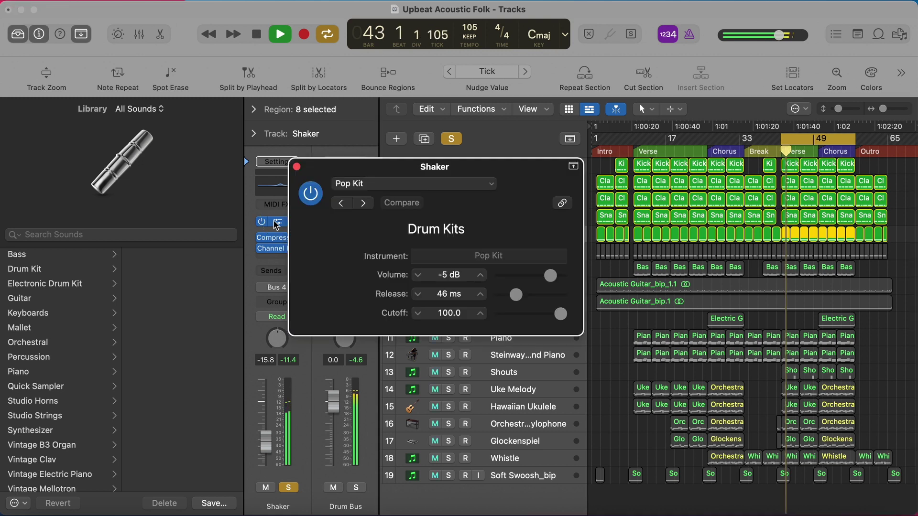
left_click(297, 167)
left_click(481, 252)
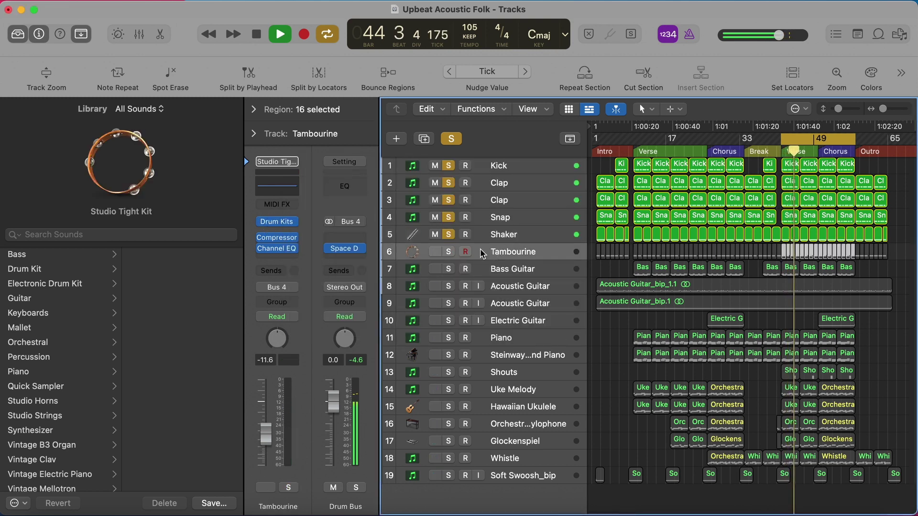
left_click(448, 251)
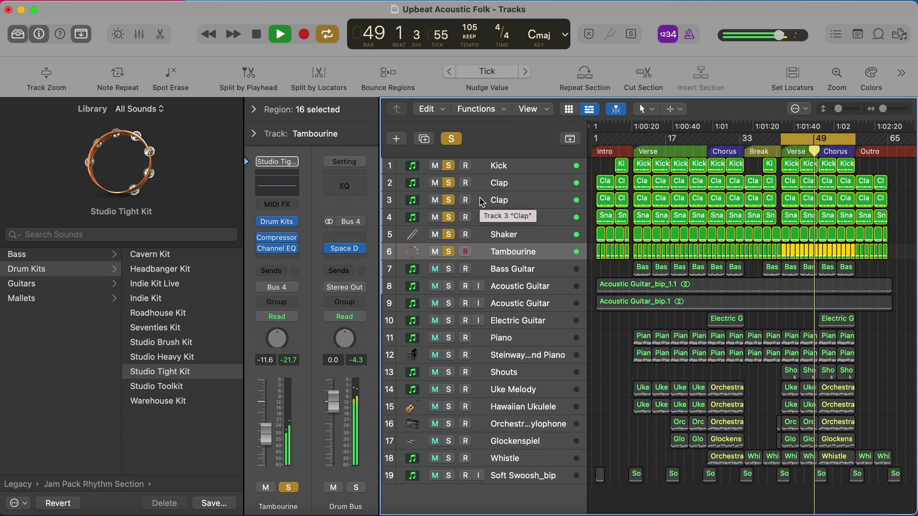
- Stop playback and clear the solos on all the percussion tracks
key("space")
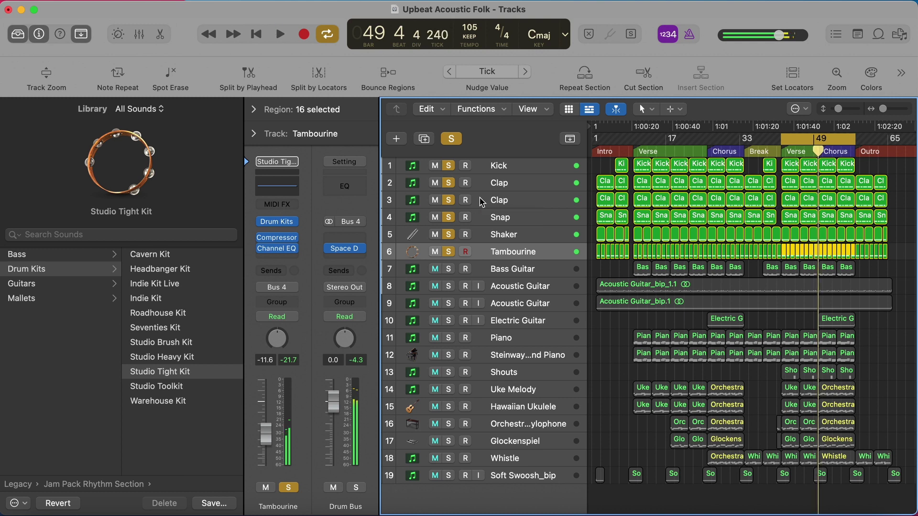
left_click(506, 234)
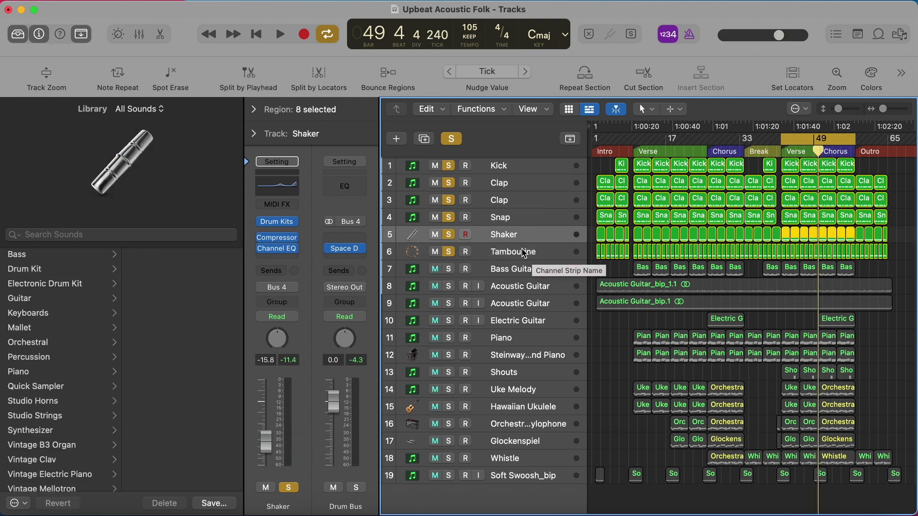
key("ctrl+alt+super+s")
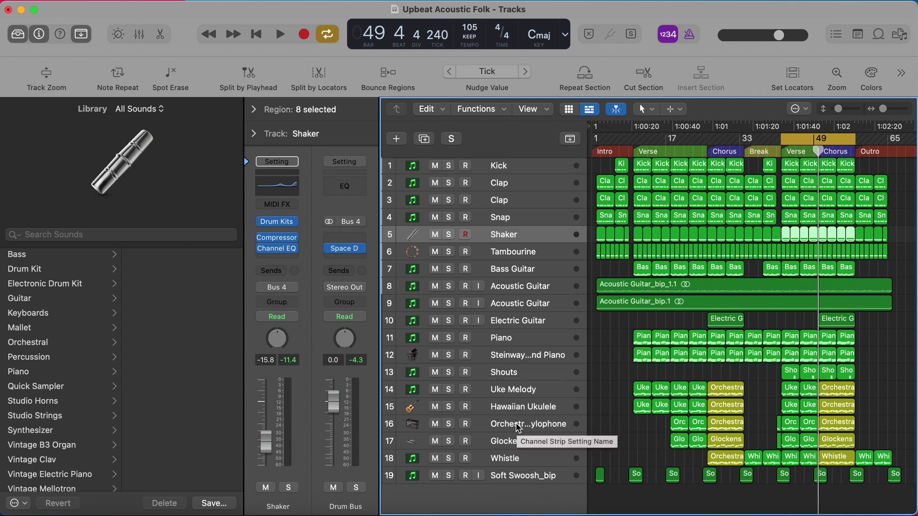
- Solo the Uke Melody track, play it and inspect the ukulele patch in its Kontakt instrument
left_click(449, 389)
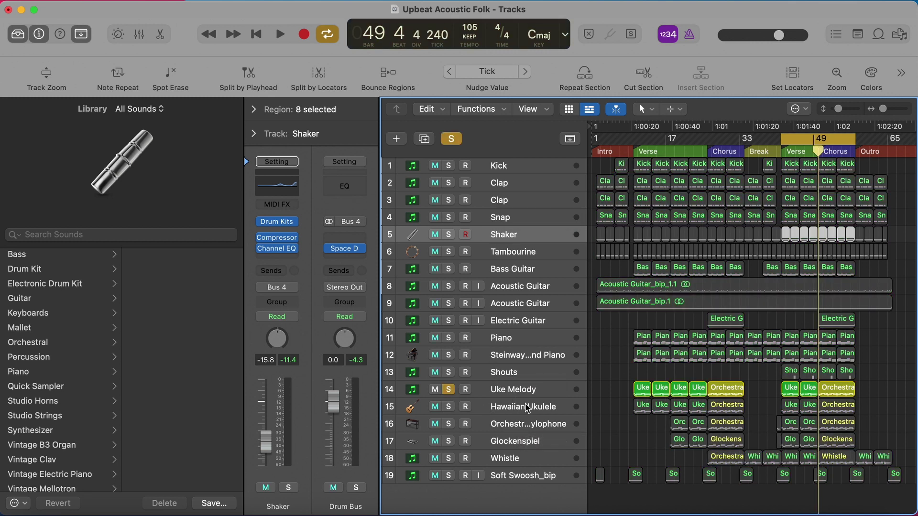
left_click(520, 391)
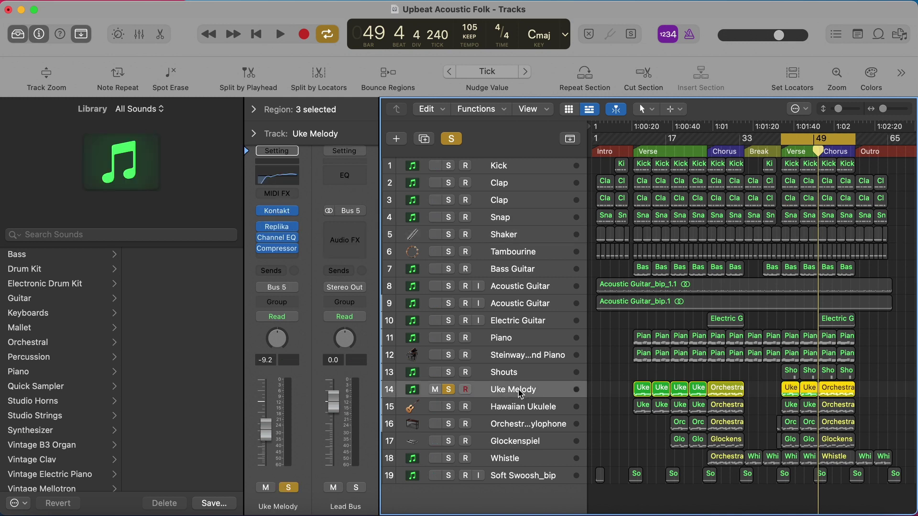
key("space")
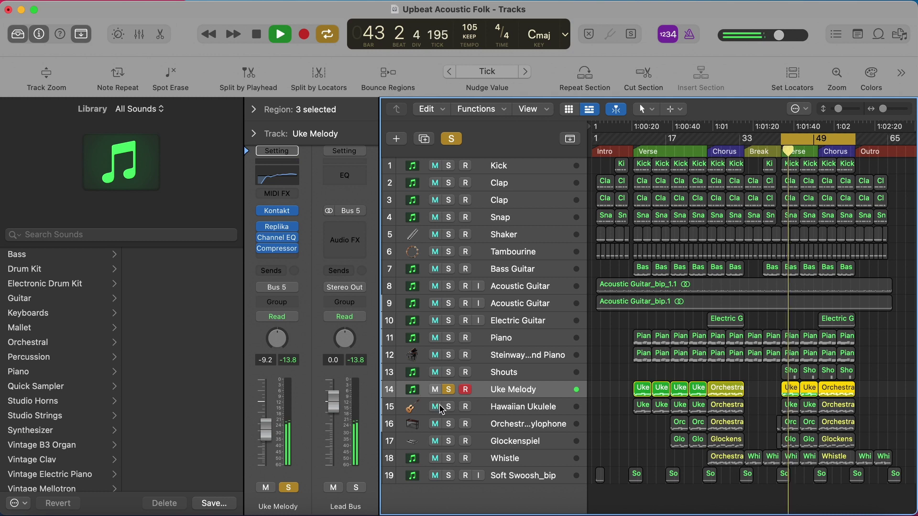
left_click(281, 216)
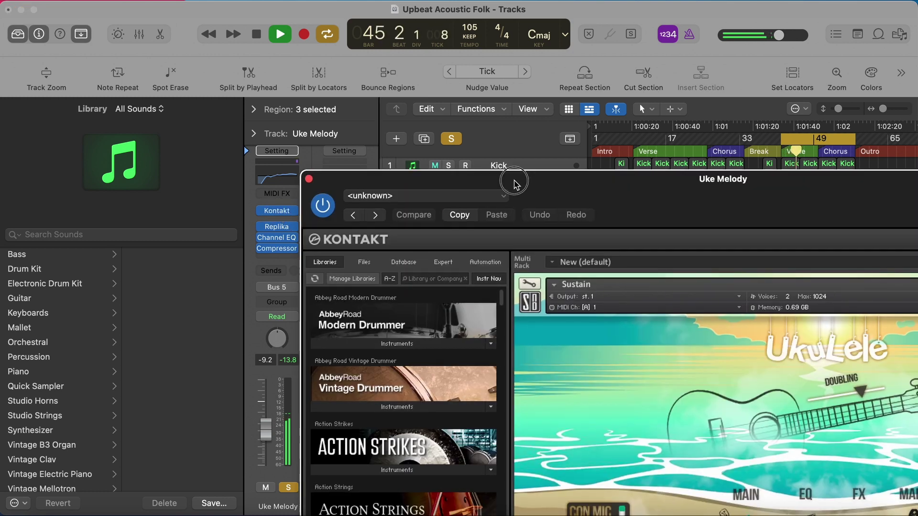
left_click_drag(507, 185, 394, 46)
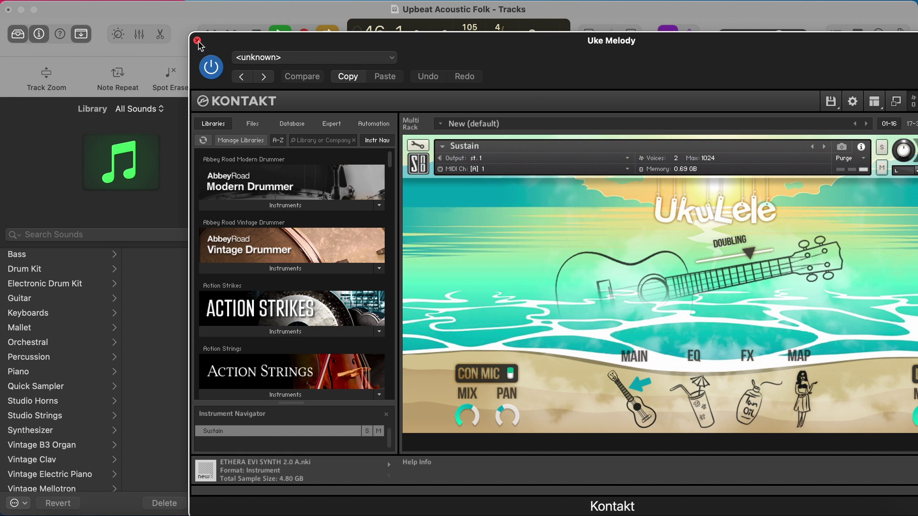
left_click(197, 42)
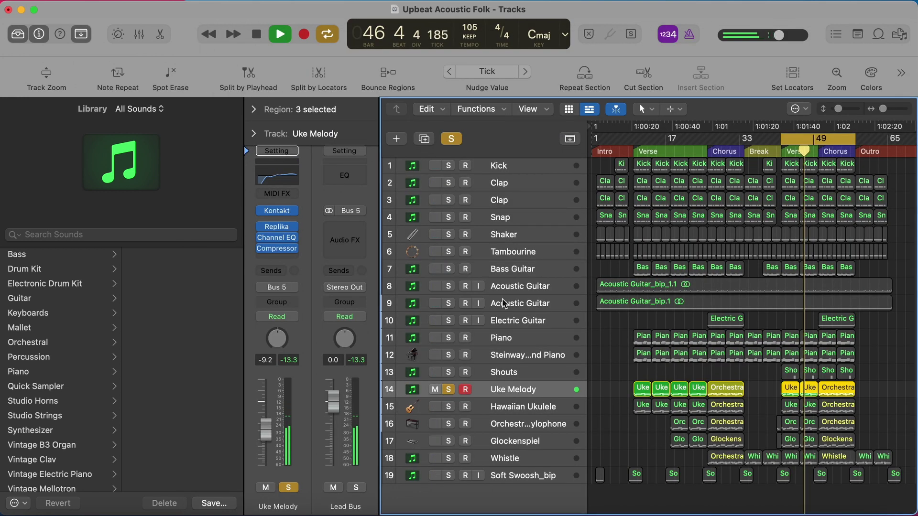
- Add the Hawaiian Ukulele track to the soloed playback and inspect its Sampler instrument
left_click(504, 406)
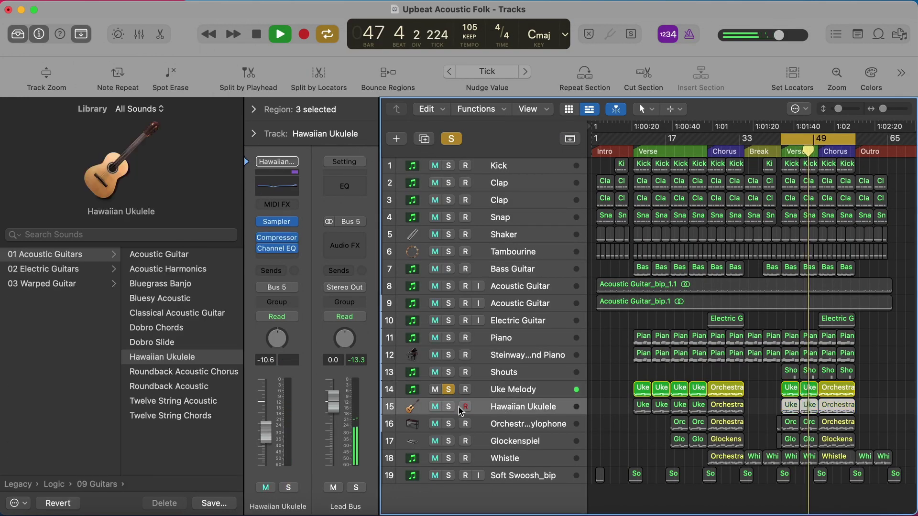
left_click(448, 407)
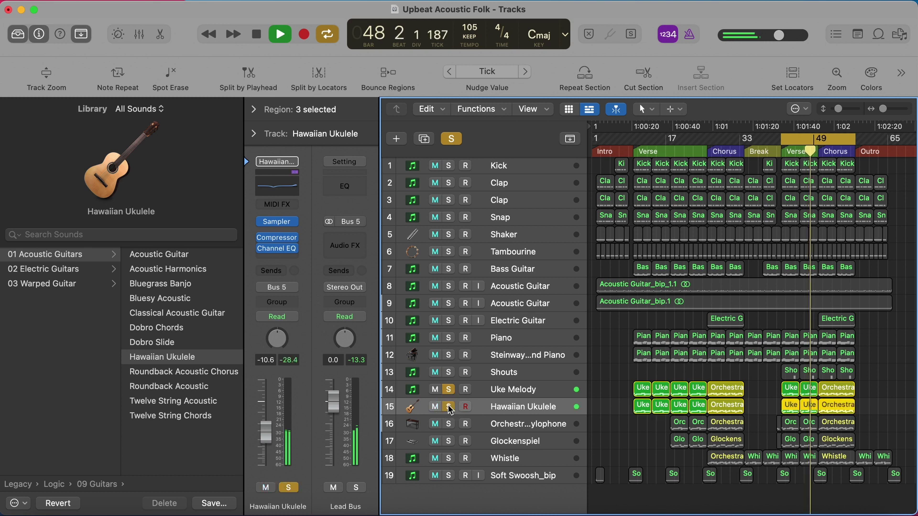
left_click(276, 221)
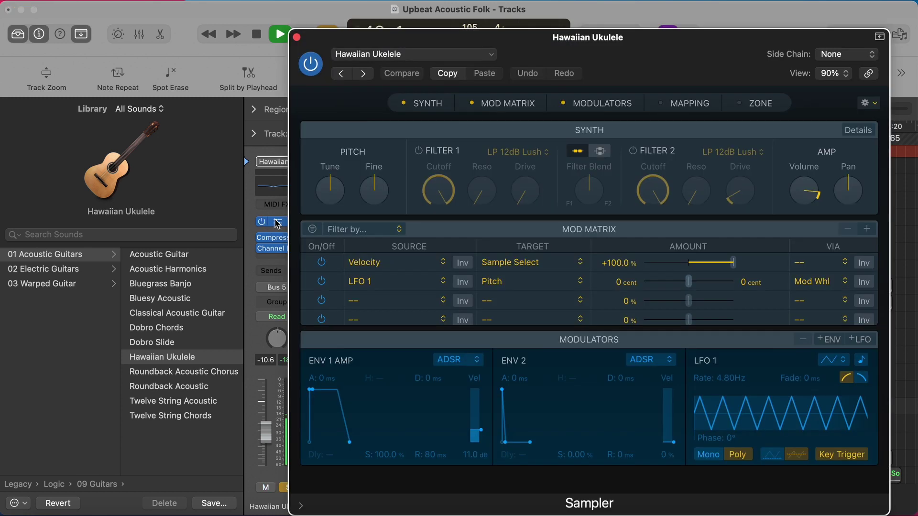
left_click(296, 37)
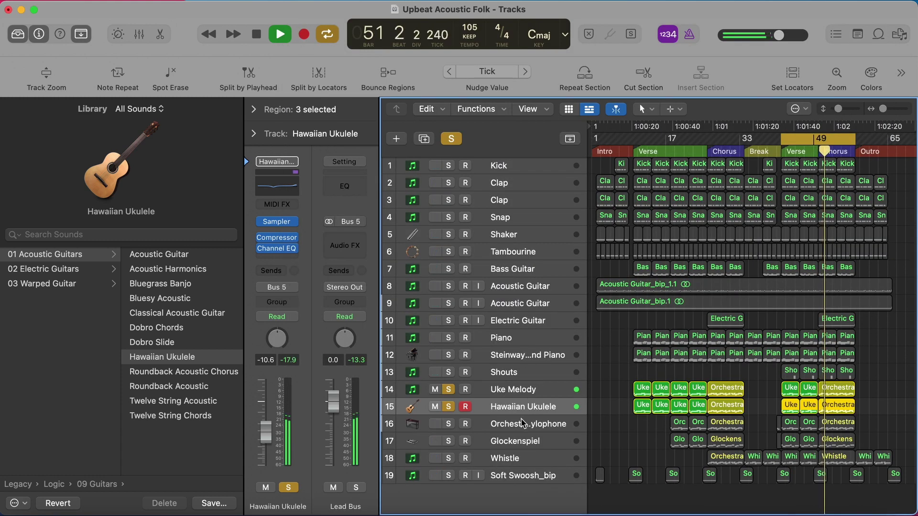
- Add the Orchestra Xylophone track to the soloed playback and inspect its Tuned Percussion instrument
left_click(522, 423)
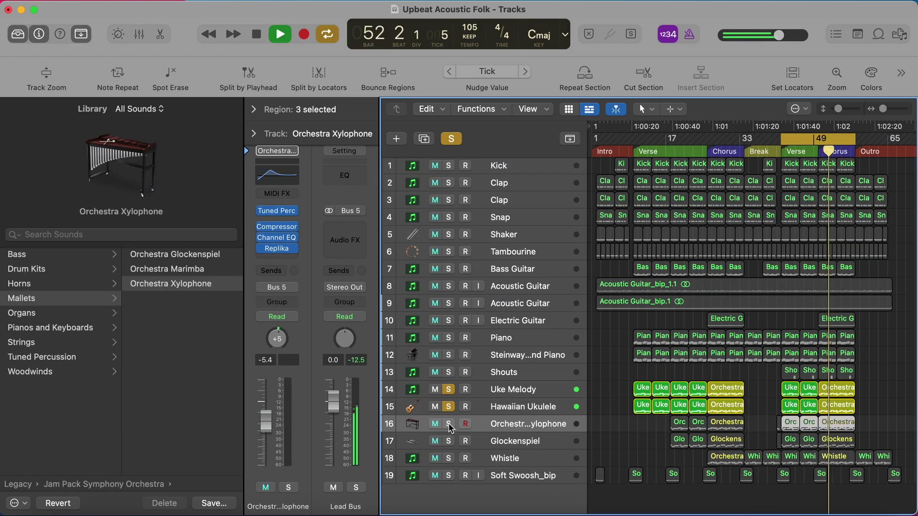
left_click(449, 424)
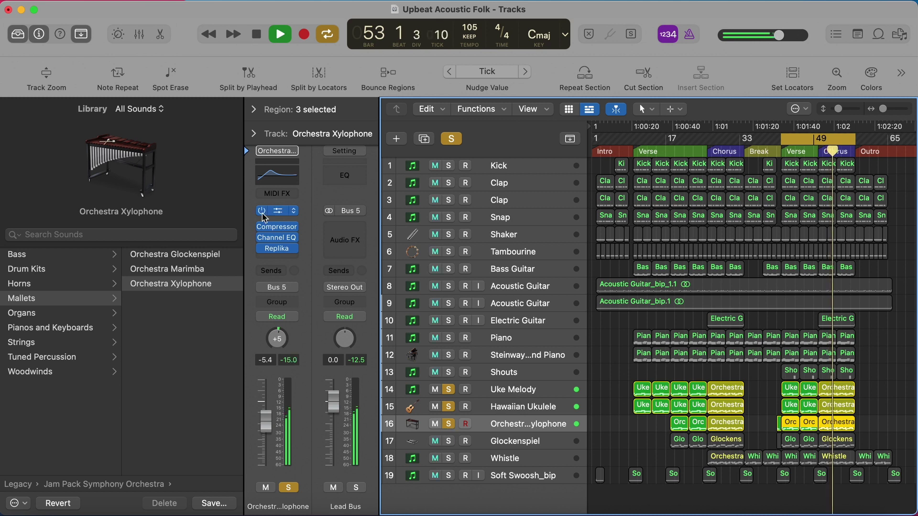
left_click(278, 210)
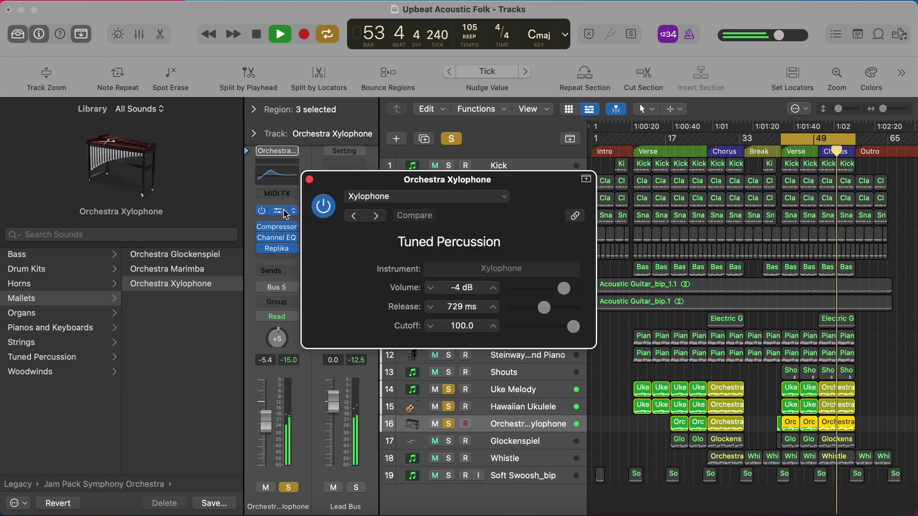
left_click(309, 180)
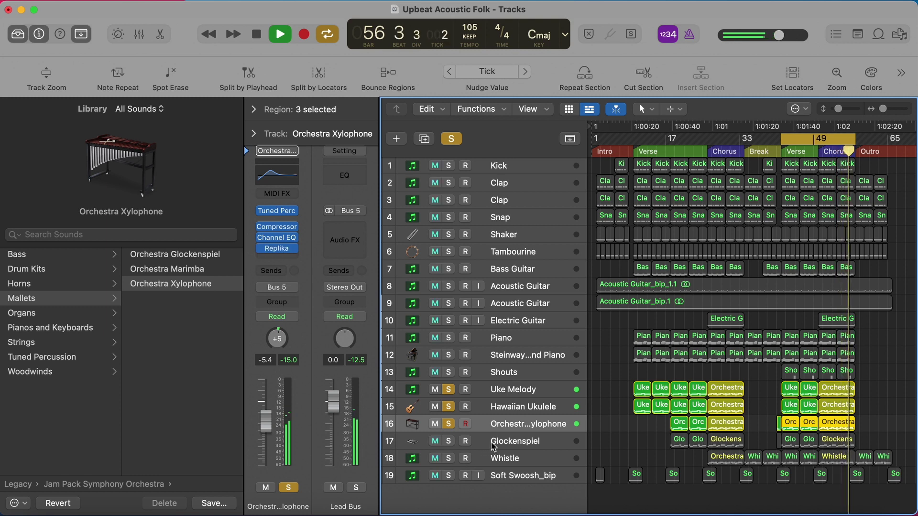
- Add the Glockenspiel track to the soloed playback and inspect its Sampler instrument
left_click(450, 440)
left_click(448, 441)
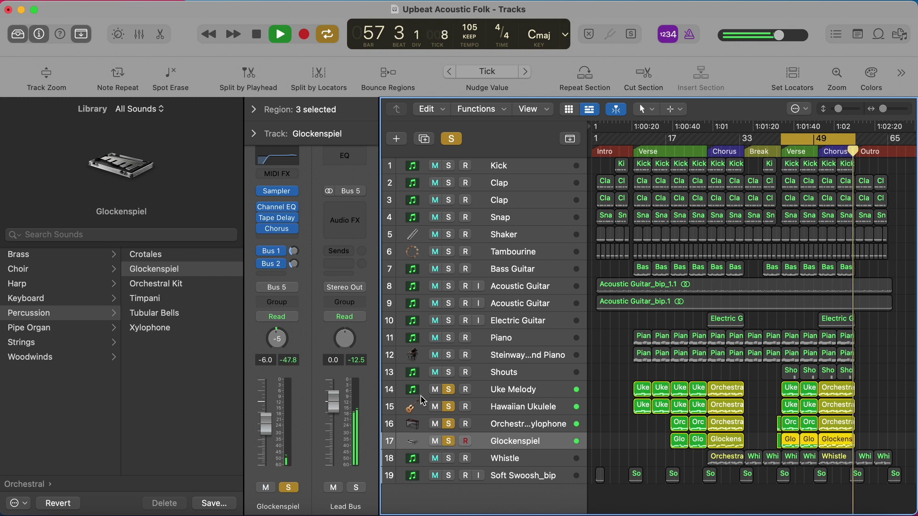
left_click(275, 194)
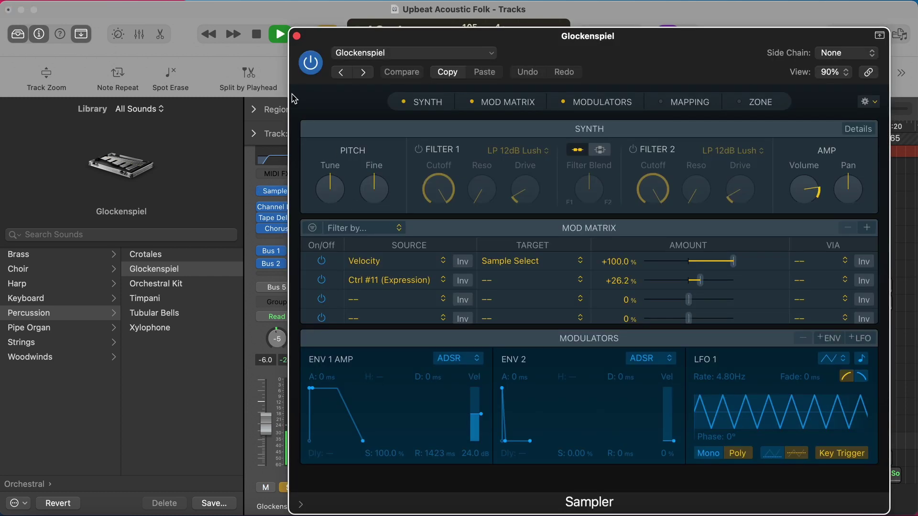
left_click(297, 37)
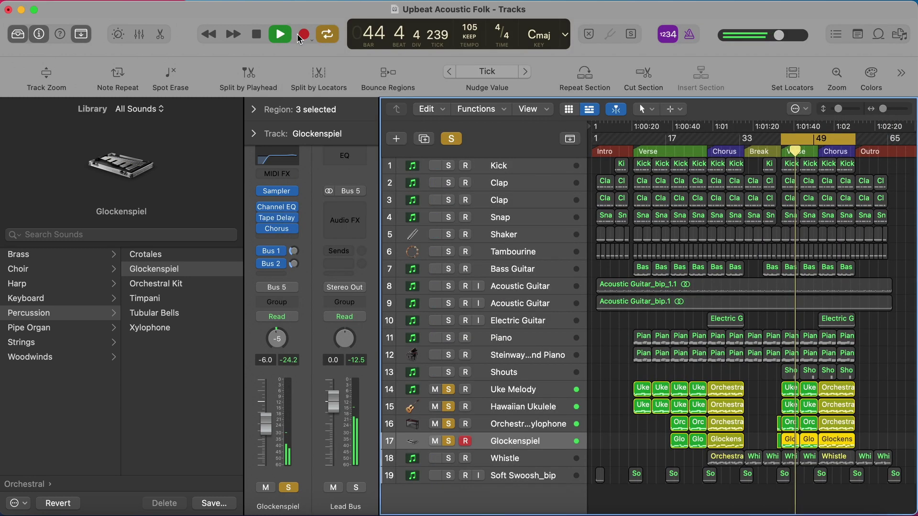
- Add the Whistle track to the soloed playback, inspecting the RealiWhistle patch in its Kontakt instrument, and stop playback
left_click(517, 460)
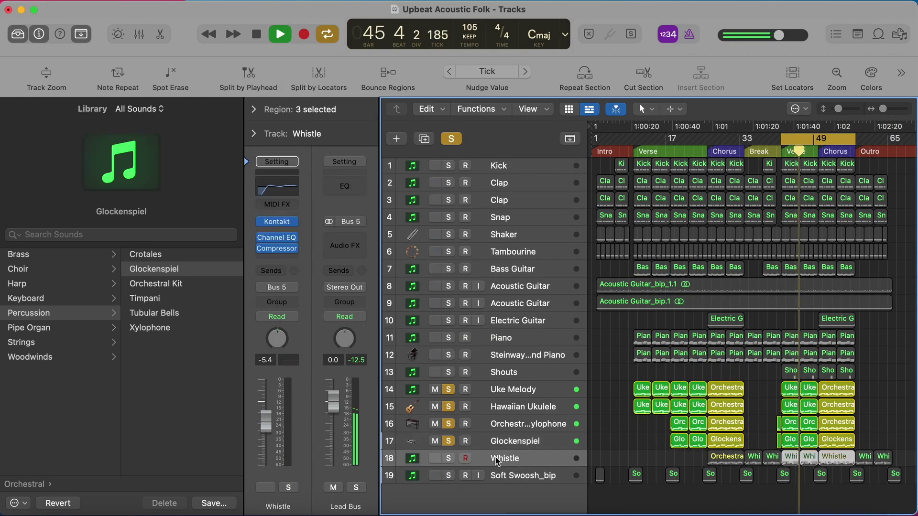
left_click(450, 459)
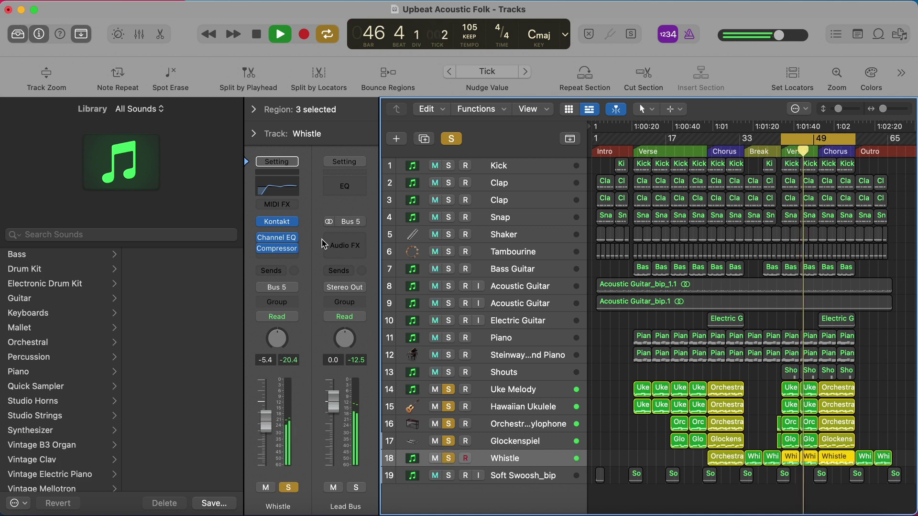
left_click(277, 224)
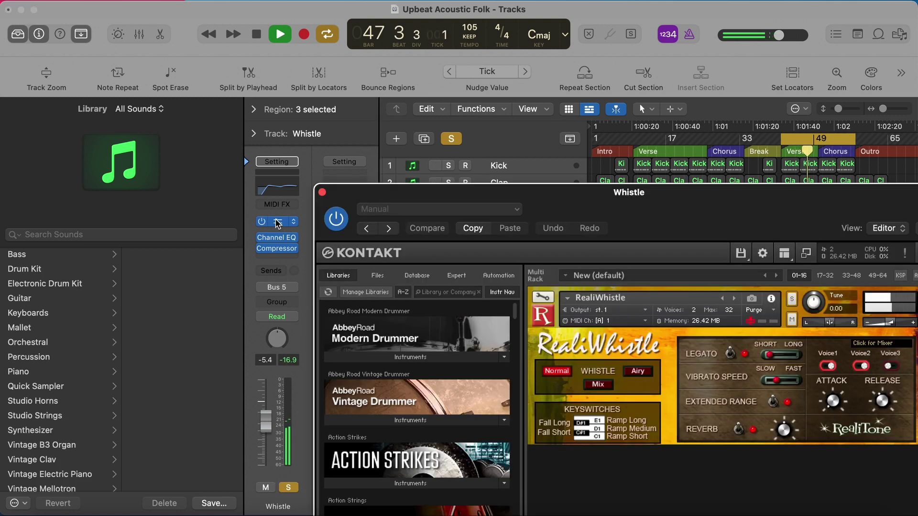
left_click_drag(449, 198, 313, 127)
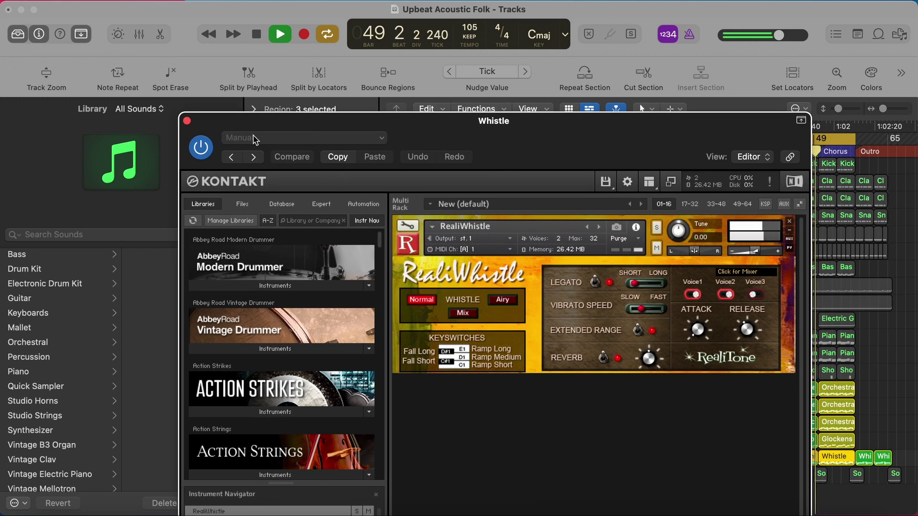
left_click(187, 122)
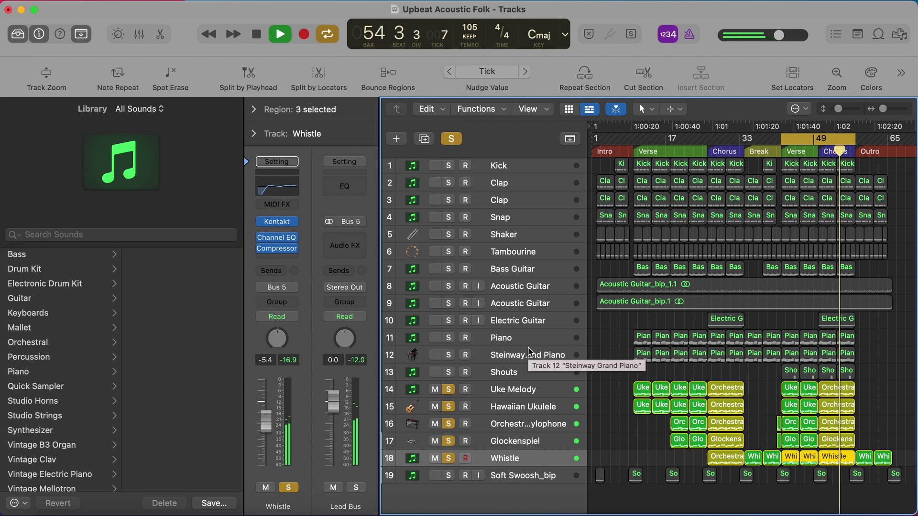
key("space")
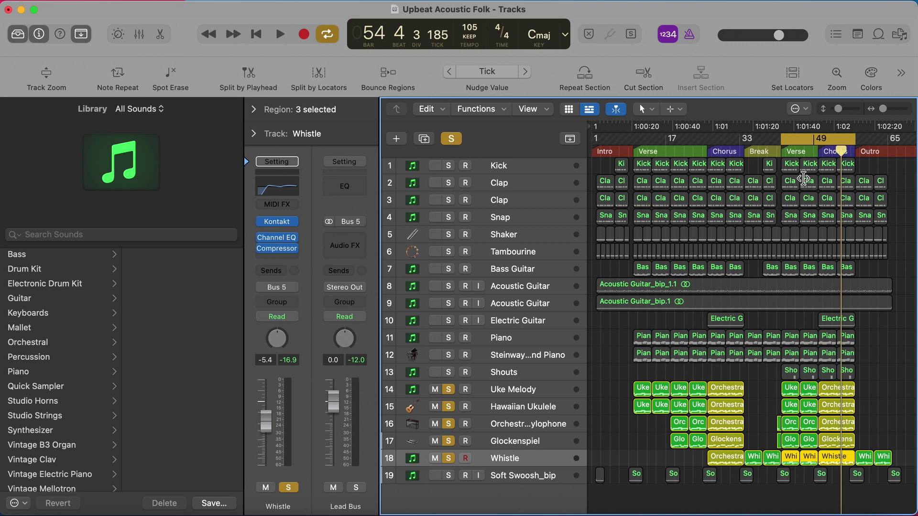
- Clear the solos on the melodic tracks and play the Soft Swoosh_bip track soloed for a few bars
left_click(451, 139)
left_click(521, 475)
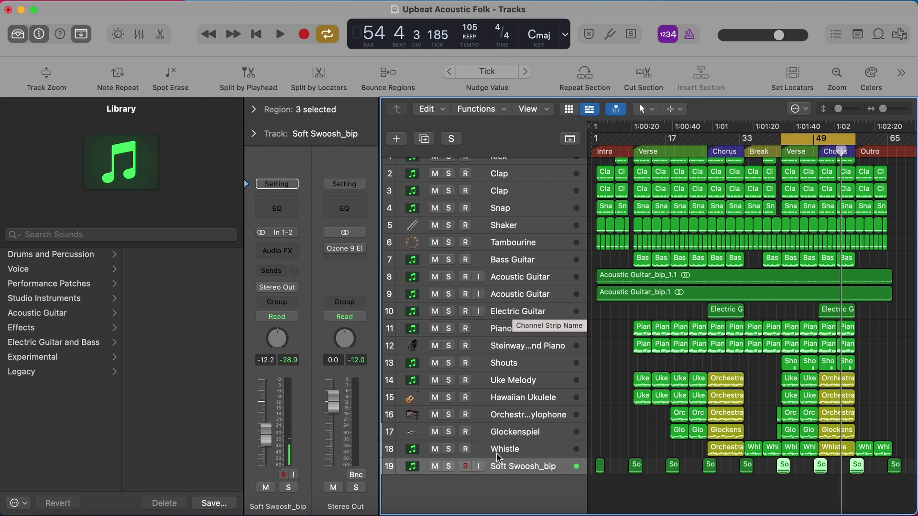
left_click(449, 466)
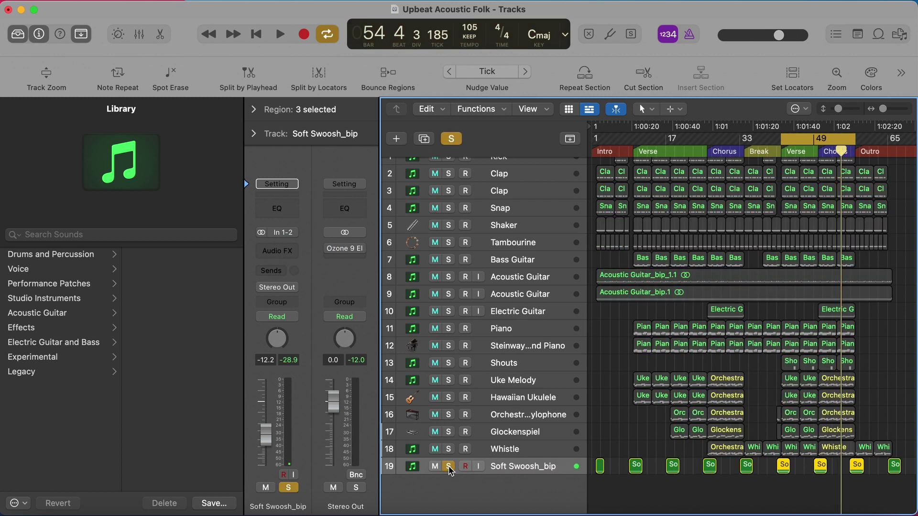
key("space")
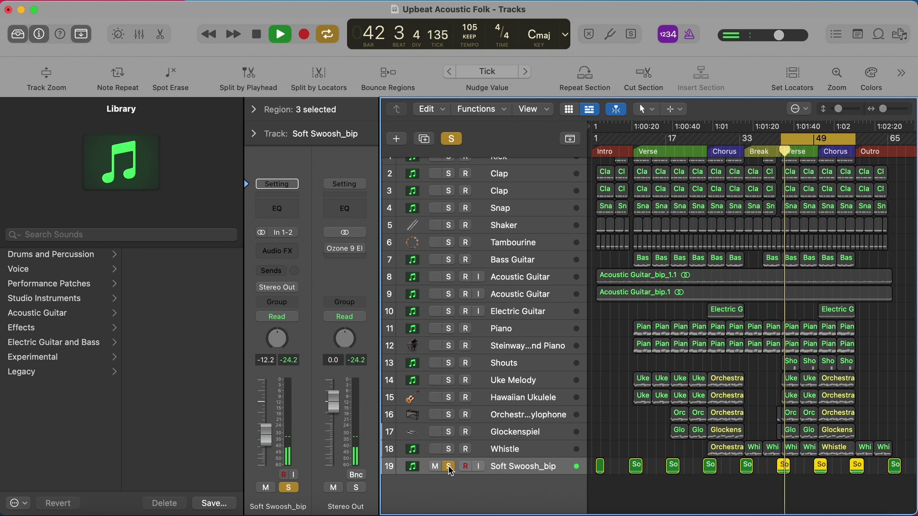
key("space")
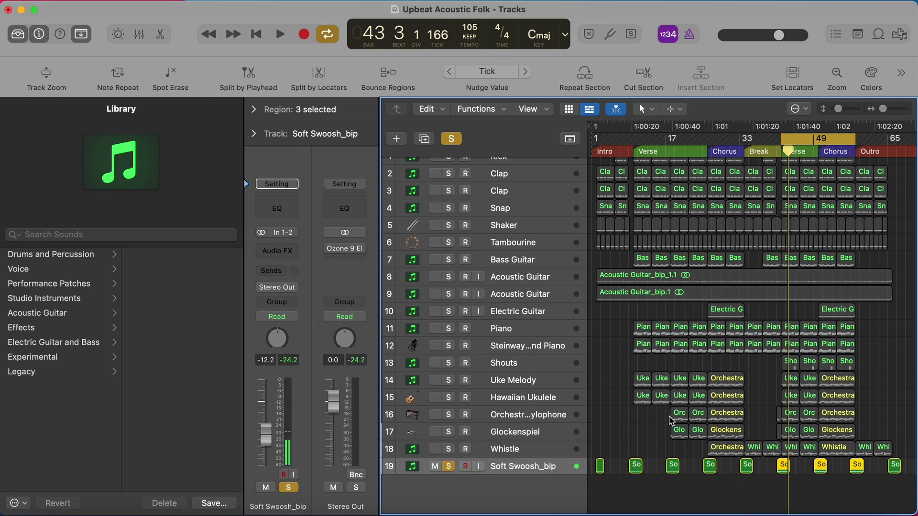
- Play the Shouts track soloed in place of Soft Swoosh_bip and inspect the Indie Voices patch in its Kontakt instrument
left_click(501, 363)
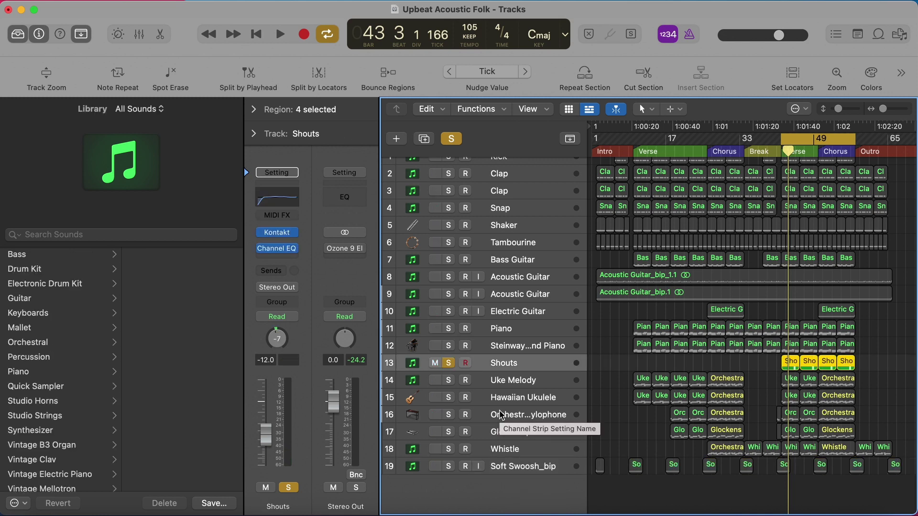
key("space")
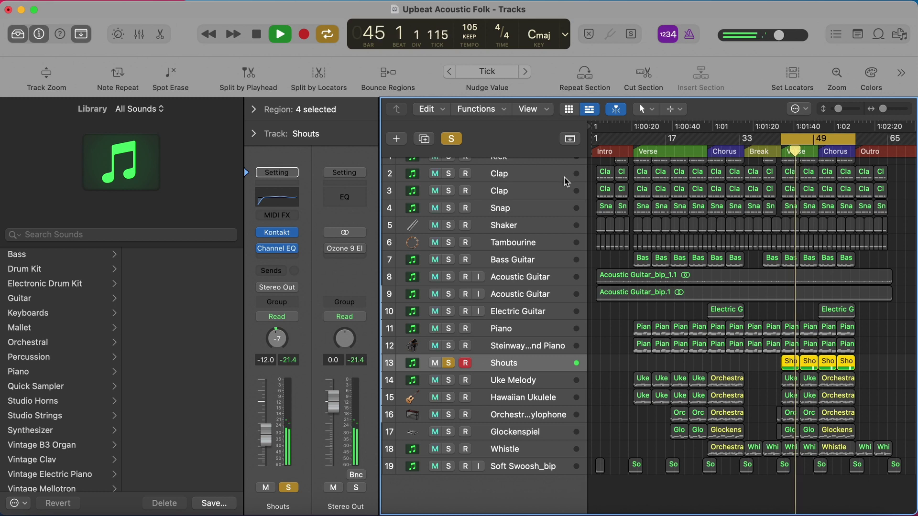
left_click(278, 233)
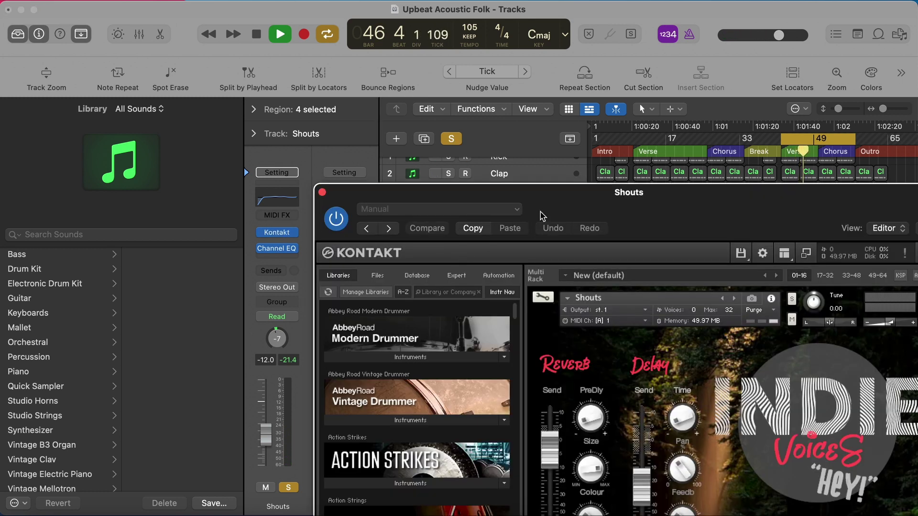
left_click_drag(559, 204, 467, 59)
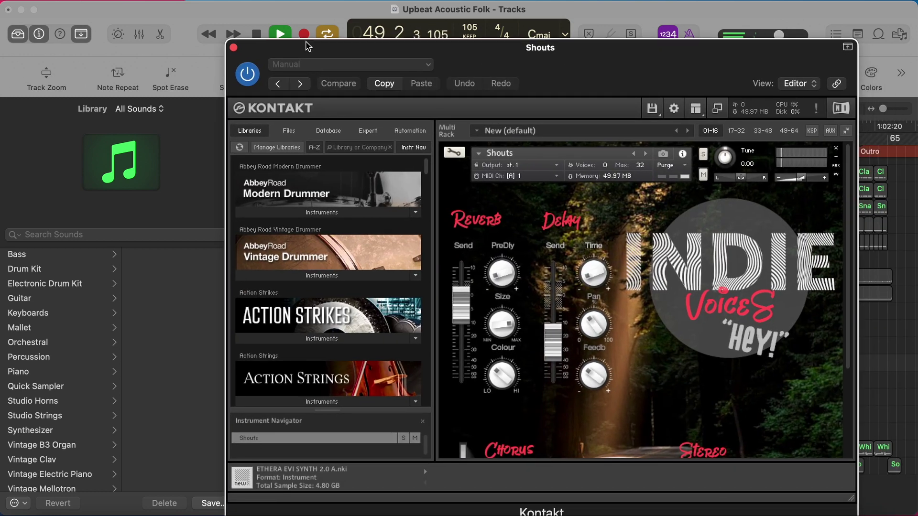
left_click(233, 48)
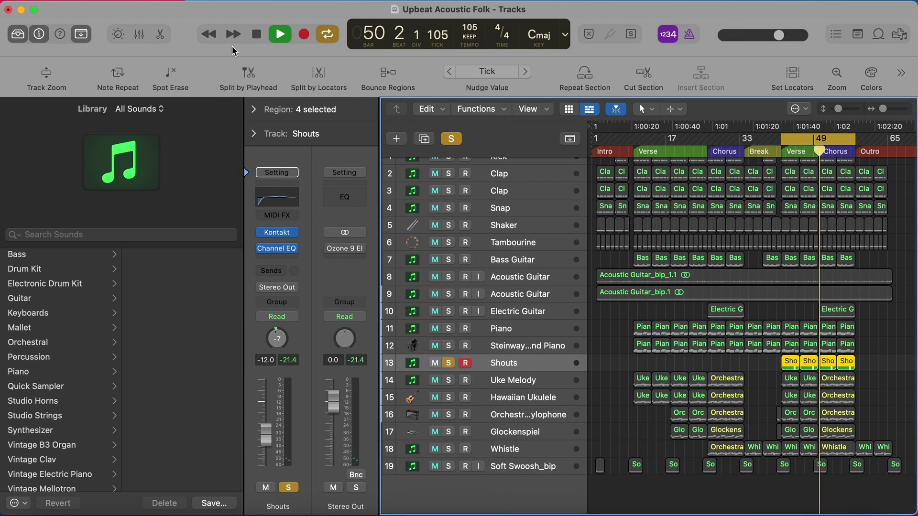
- Open the Mixer and review the plug-ins, sends and bus routing from the track channels through to the Stereo Out
key("super+2")
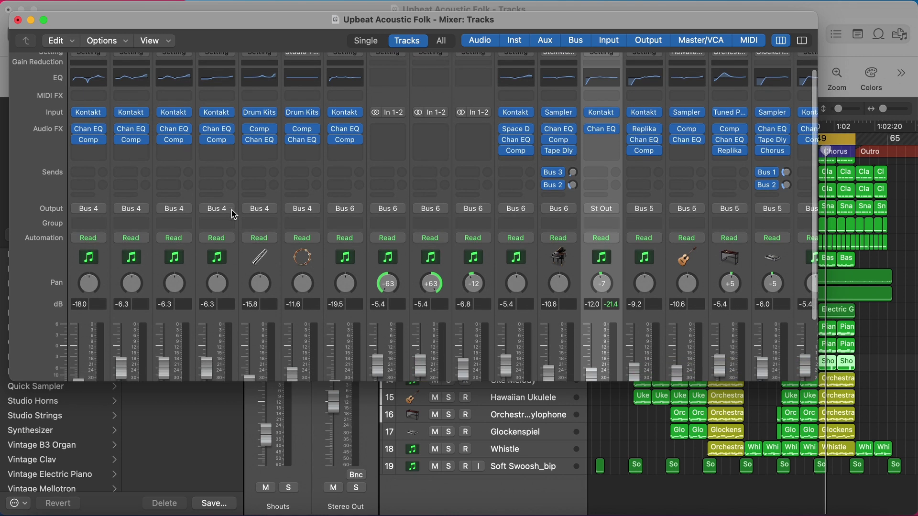
scroll(232, 214, "down", 5)
scroll(232, 214, "up", 6)
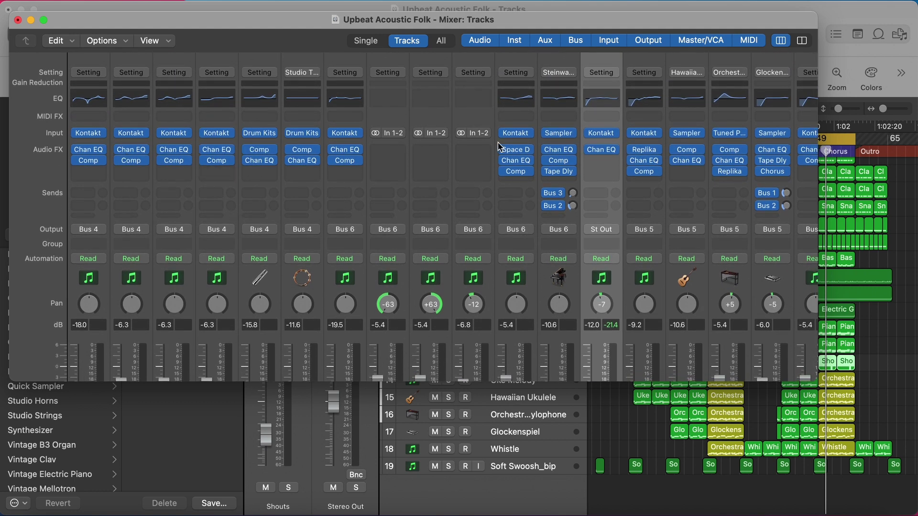
scroll(754, 159, "right", 10)
scroll(754, 159, "down", 2)
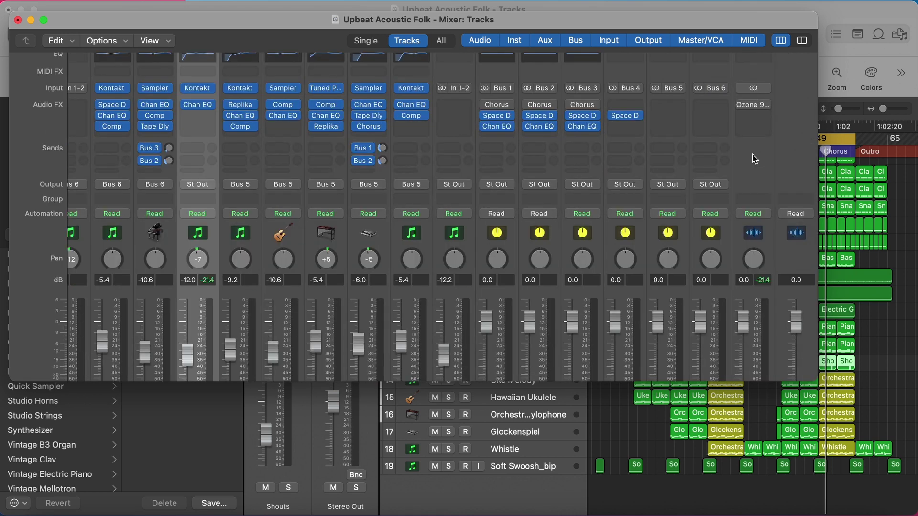
- Enable the Ozone 9 Elements plug-in on the Stereo Out while the full mix plays, and inspect its Maximizer settings
key("space")
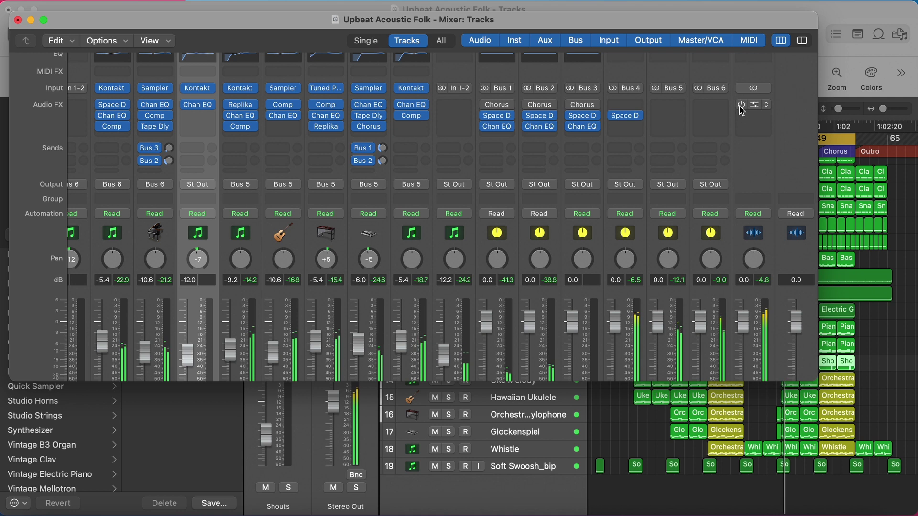
left_click(740, 105)
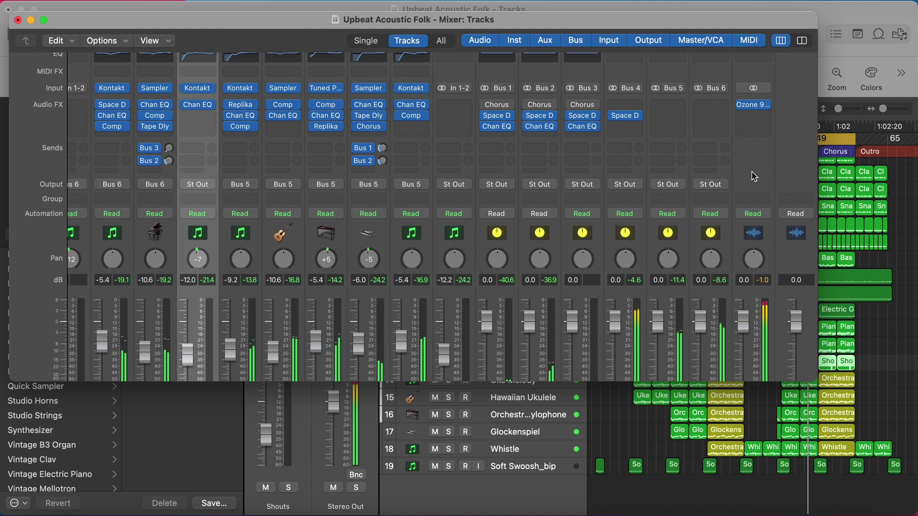
left_click(753, 107)
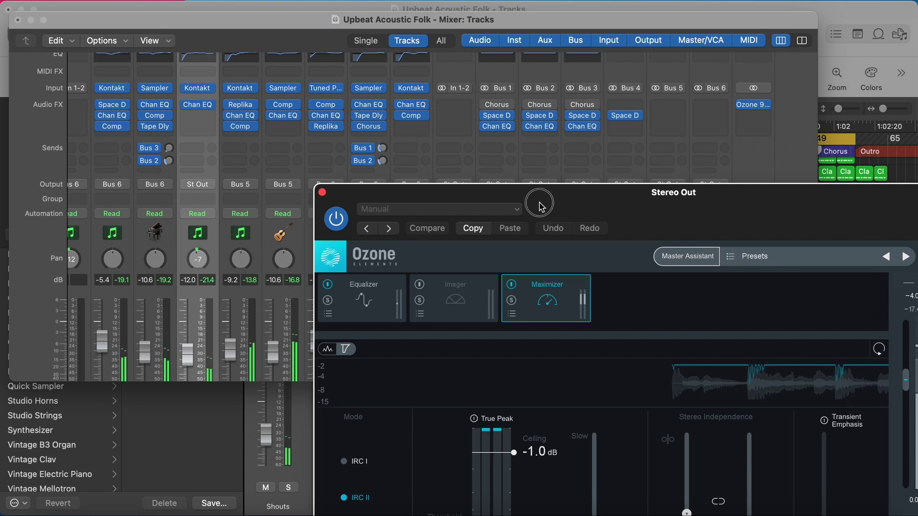
left_click_drag(539, 205, 403, 23)
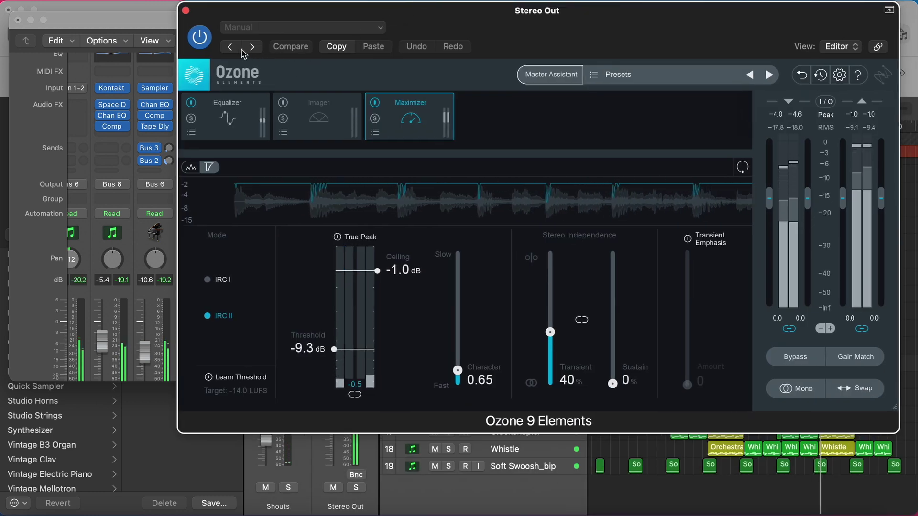
left_click(186, 11)
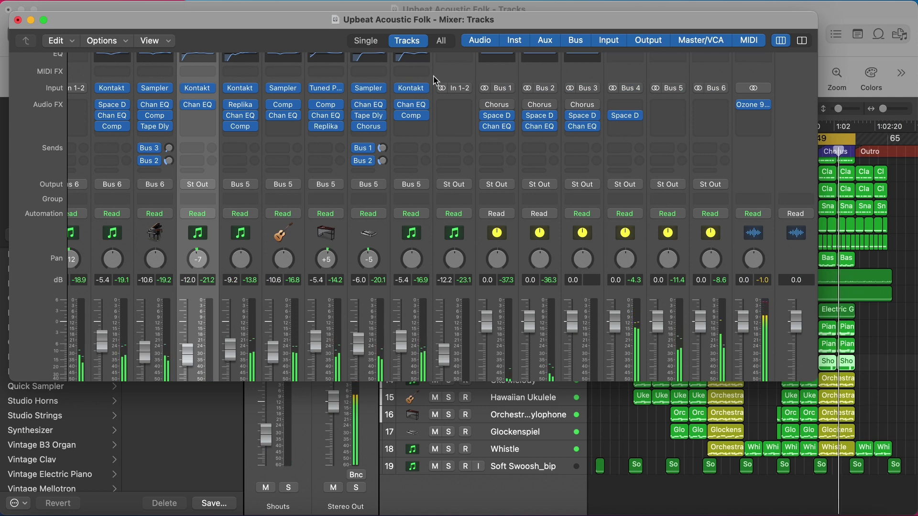